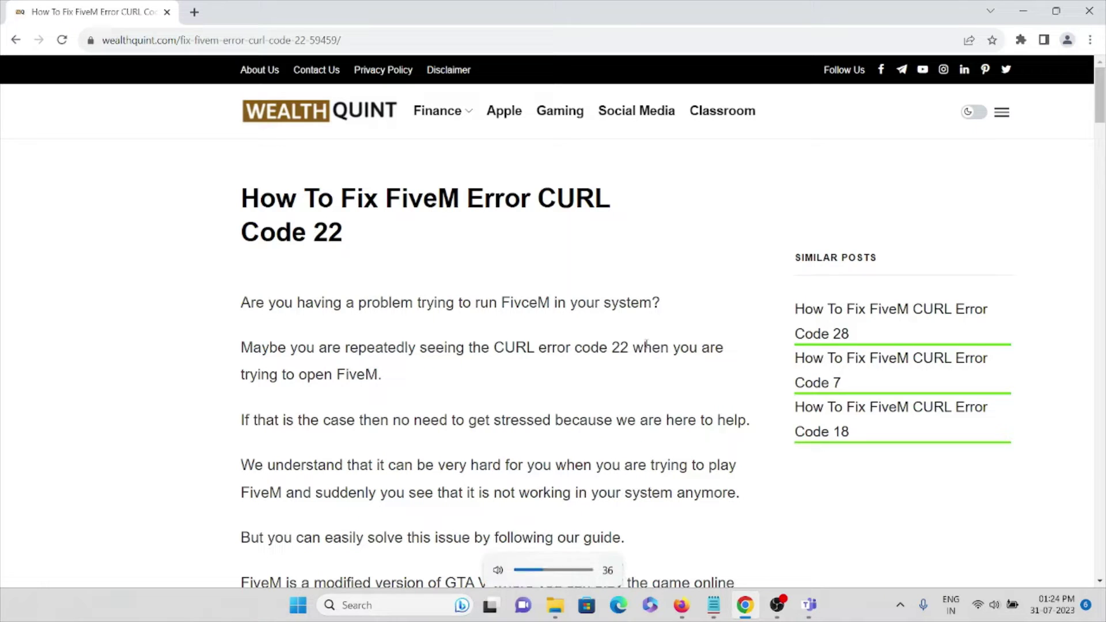
pyautogui.press('XF86AudioRaiseVolume')
pyautogui.press('XF86AudioRaiseVolume')
pyautogui.press('XF86AudioRaiseVolume')
pyautogui.press('XF86AudioRaiseVolume')
pyautogui.press('XF86AudioRaiseVolume')
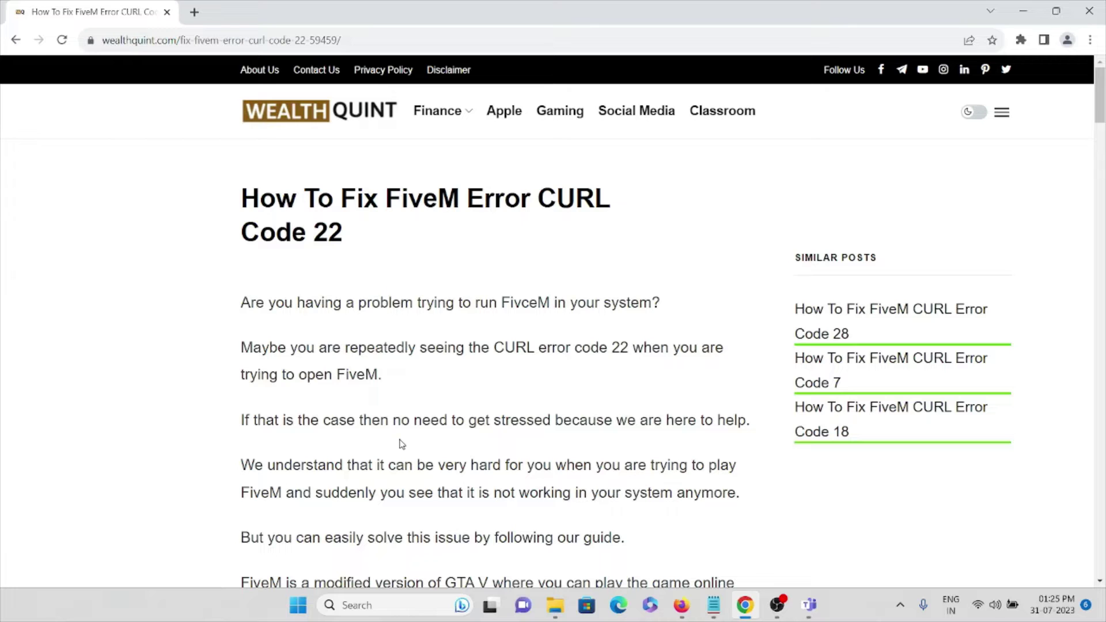
pyautogui.scroll(-1, 408, 439)
pyautogui.scroll(-1, 407, 439)
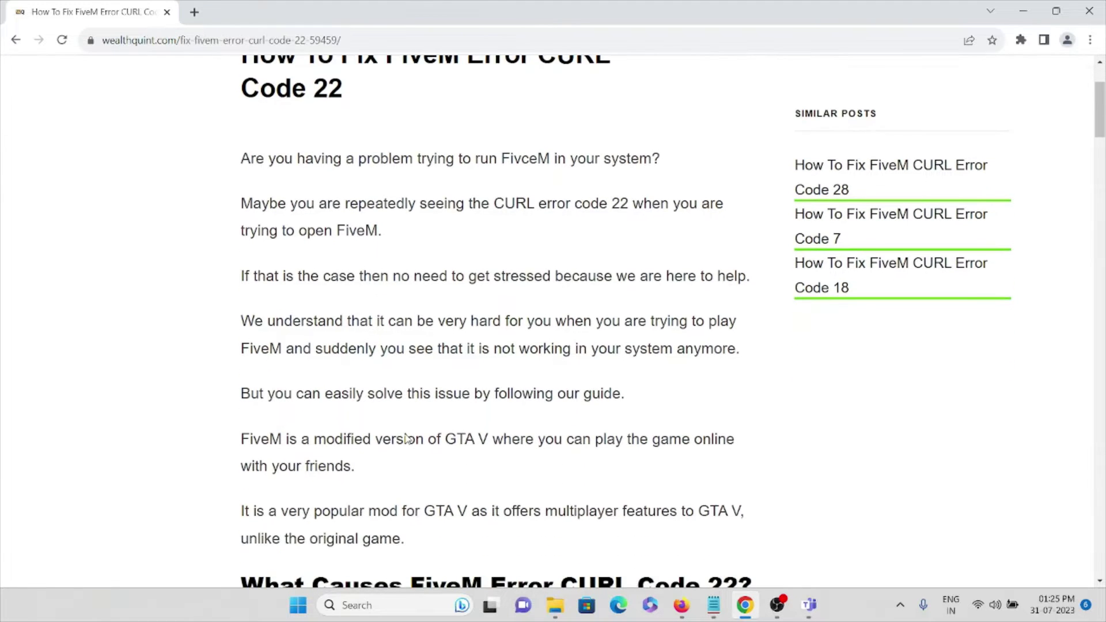
pyautogui.scroll(-1, 408, 438)
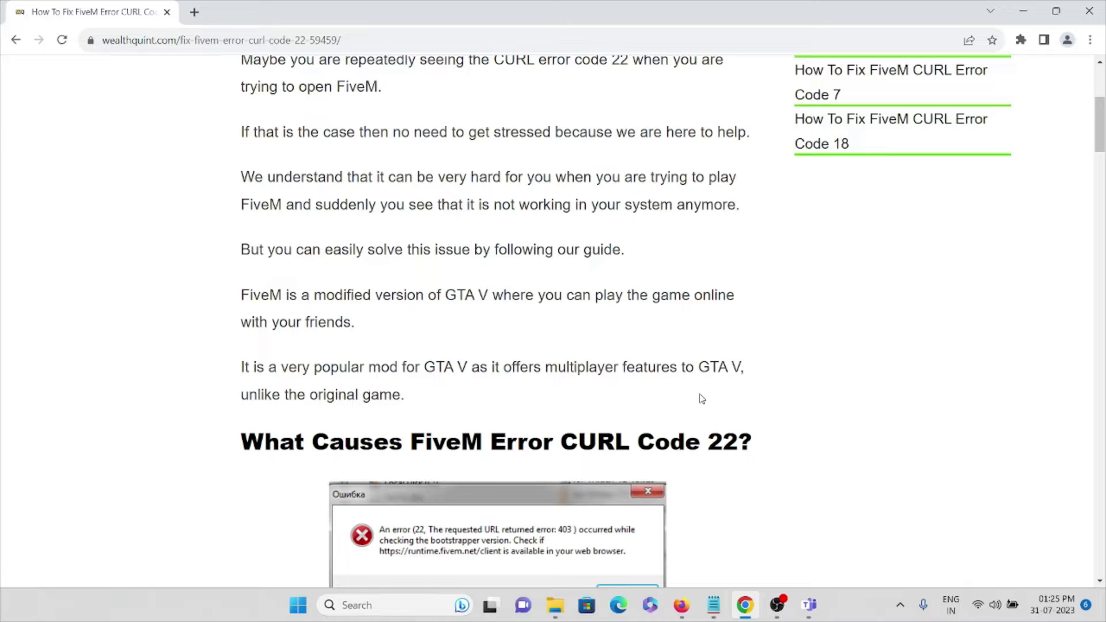
pyautogui.scroll(-3, 701, 399)
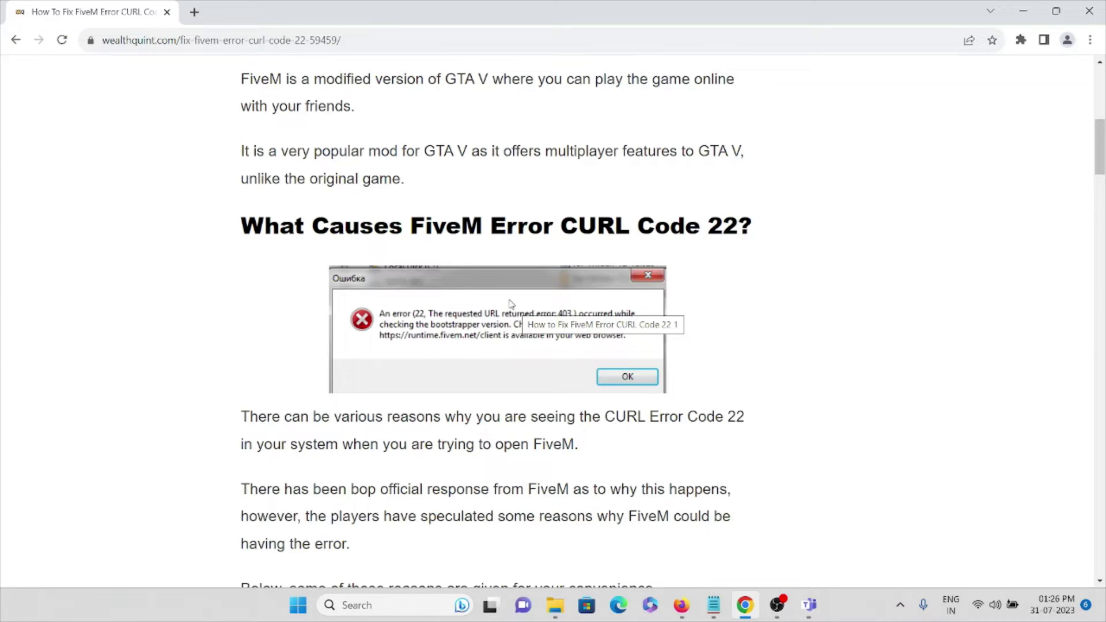
pyautogui.scroll(-1, 517, 310)
pyautogui.scroll(-1, 511, 302)
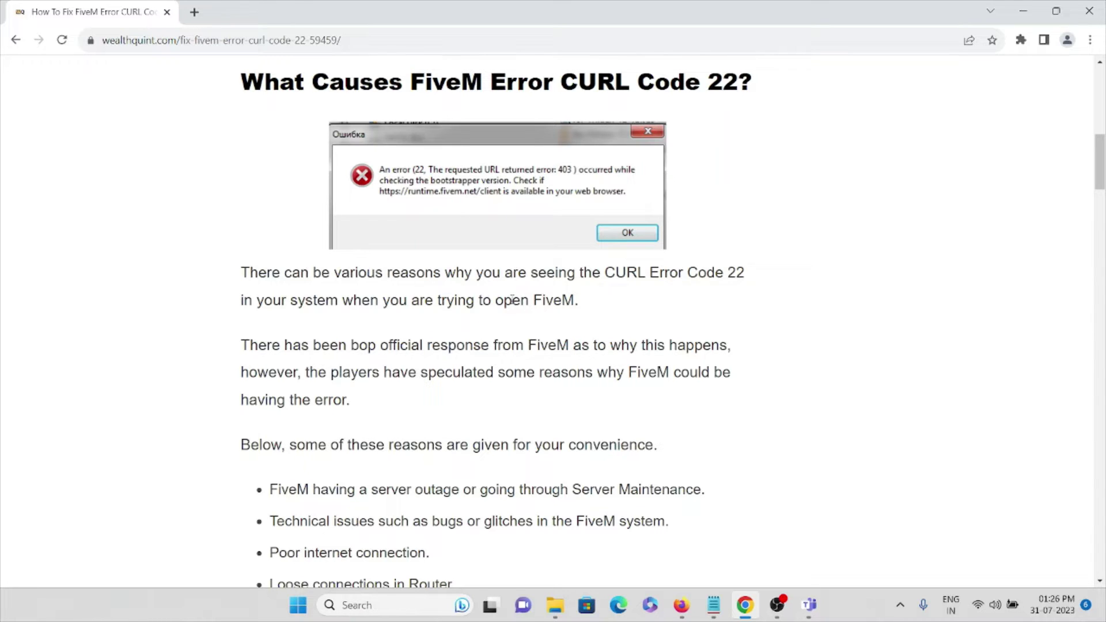
pyautogui.scroll(-2, 513, 299)
pyautogui.scroll(-1, 513, 299)
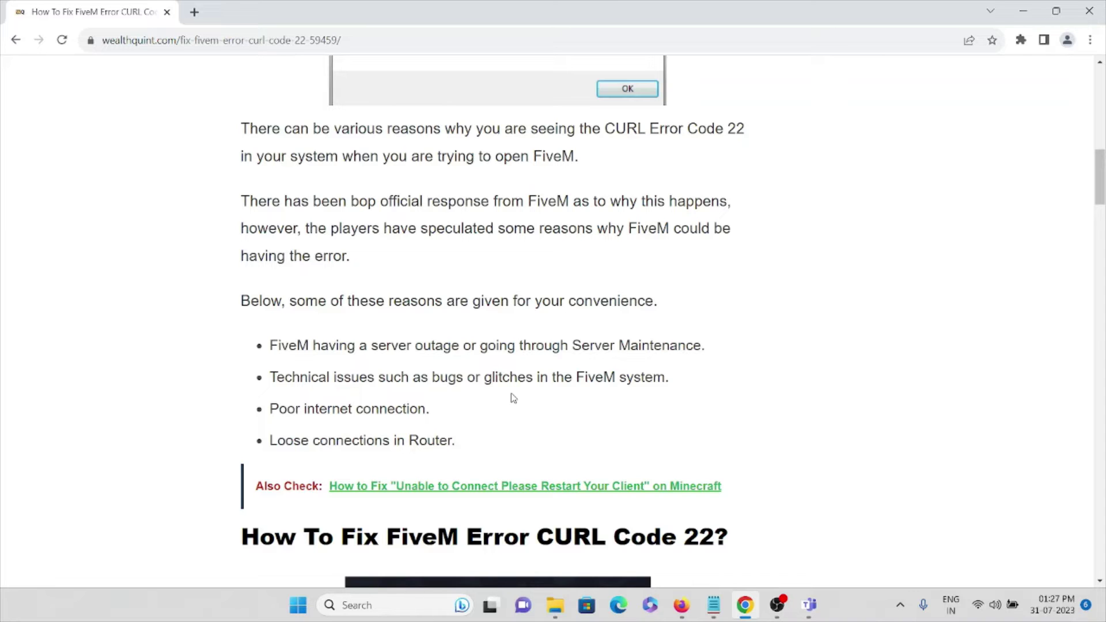
pyautogui.scroll(-3, 511, 398)
pyautogui.scroll(-3, 510, 415)
pyautogui.scroll(-2, 507, 428)
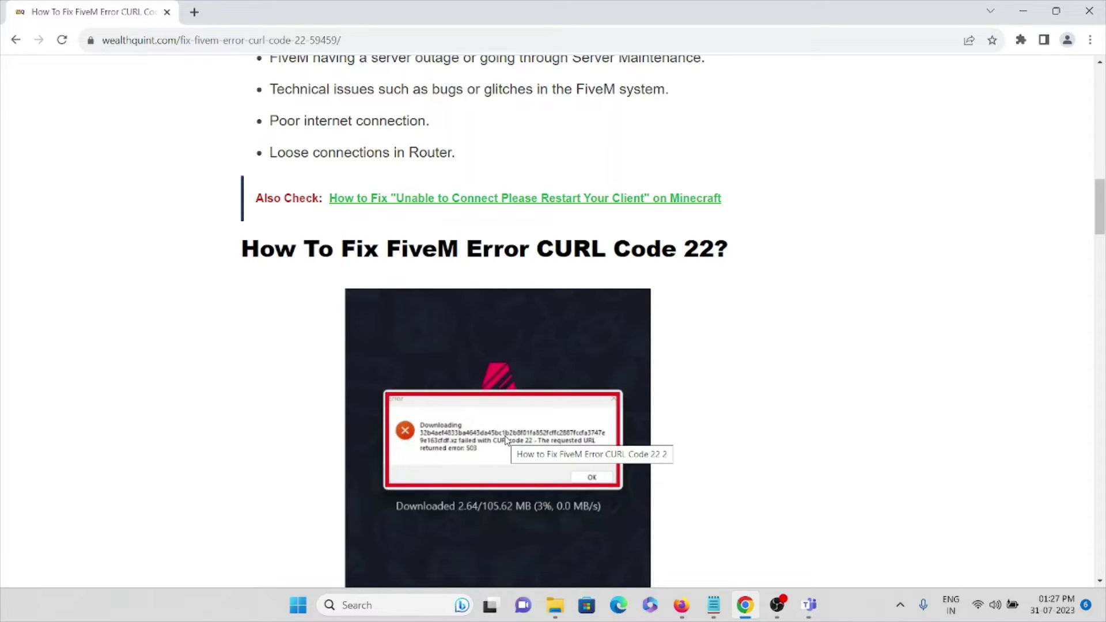
pyautogui.scroll(-2, 515, 400)
pyautogui.scroll(-2, 515, 399)
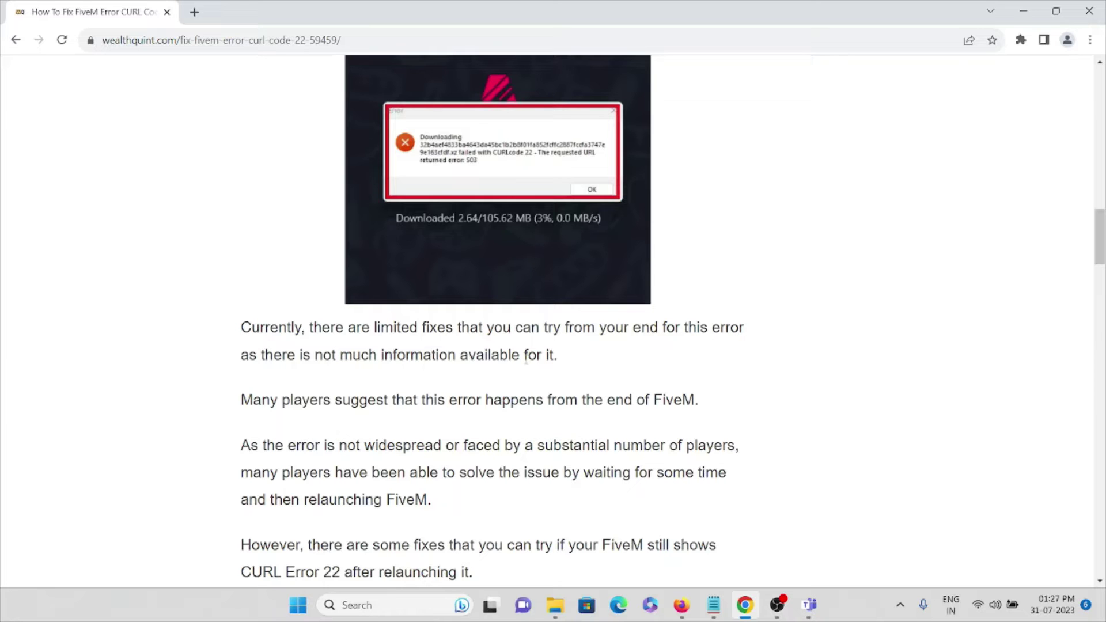
pyautogui.scroll(-2, 526, 361)
pyautogui.scroll(-1, 526, 362)
pyautogui.scroll(-2, 526, 361)
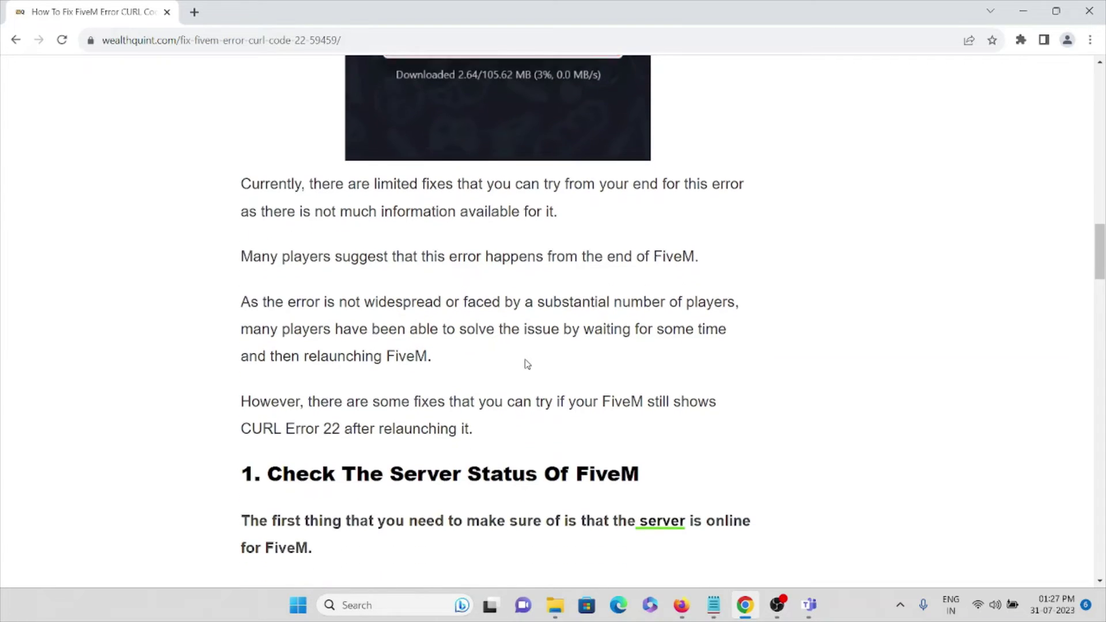
pyautogui.scroll(-2, 526, 361)
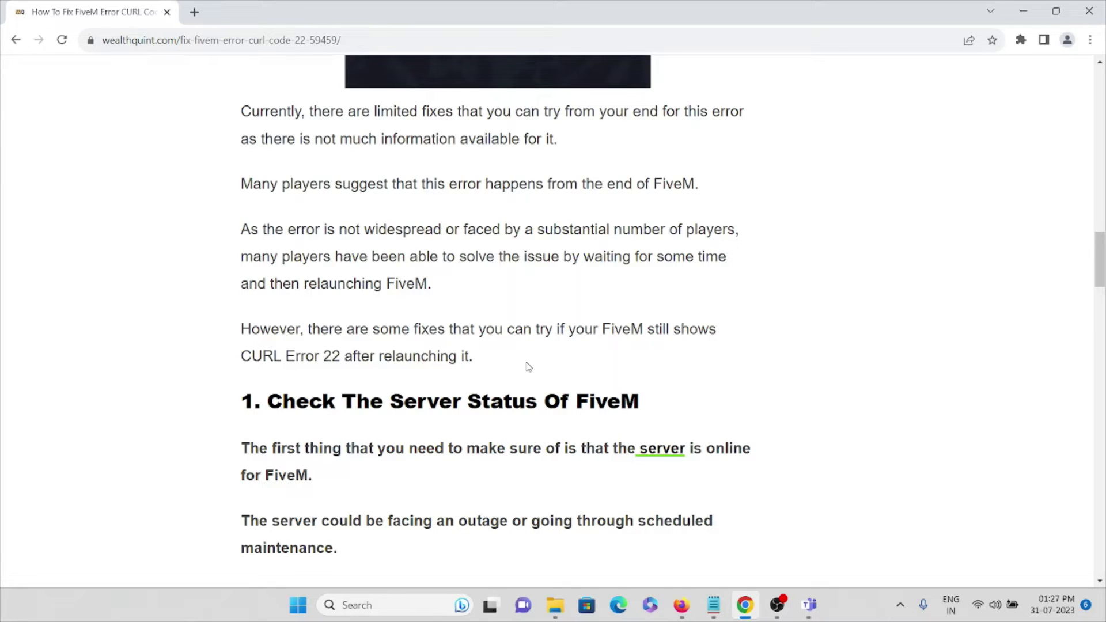
pyautogui.scroll(-1, 528, 368)
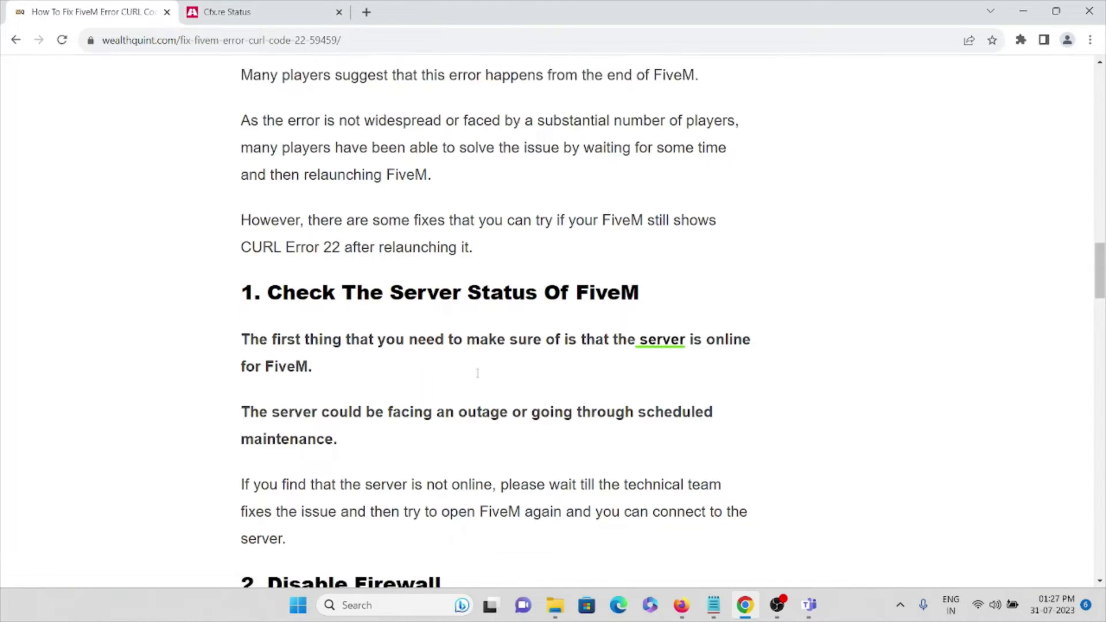
pyautogui.scroll(-1, 476, 374)
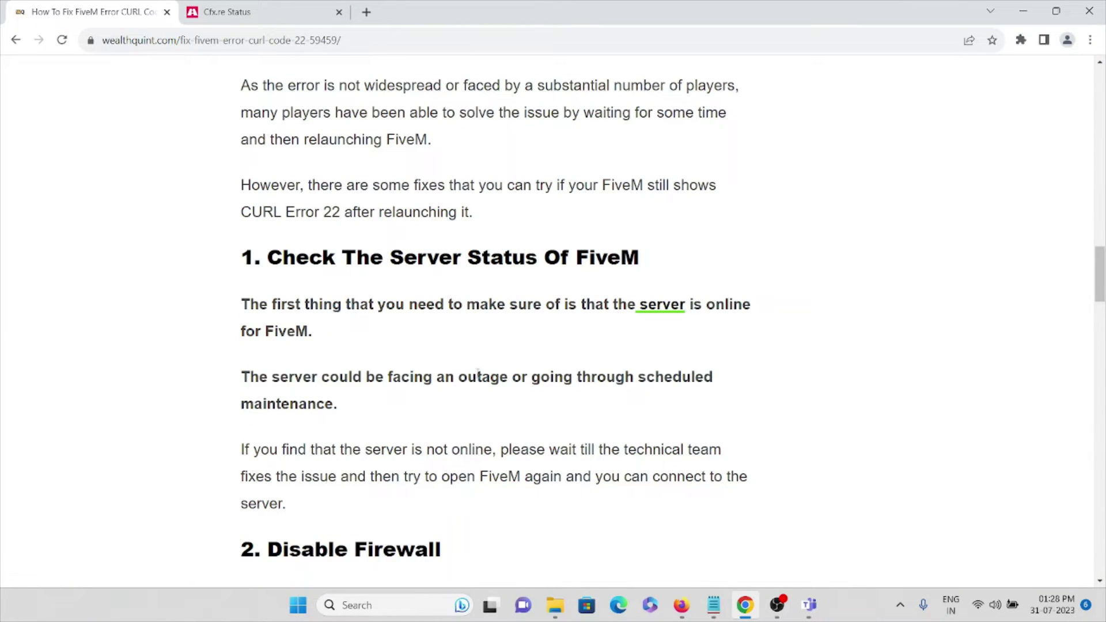
# Review the Cfx.re Status page down to Past Incidents, then return to the FiveM article.
pyautogui.click(227, 11)
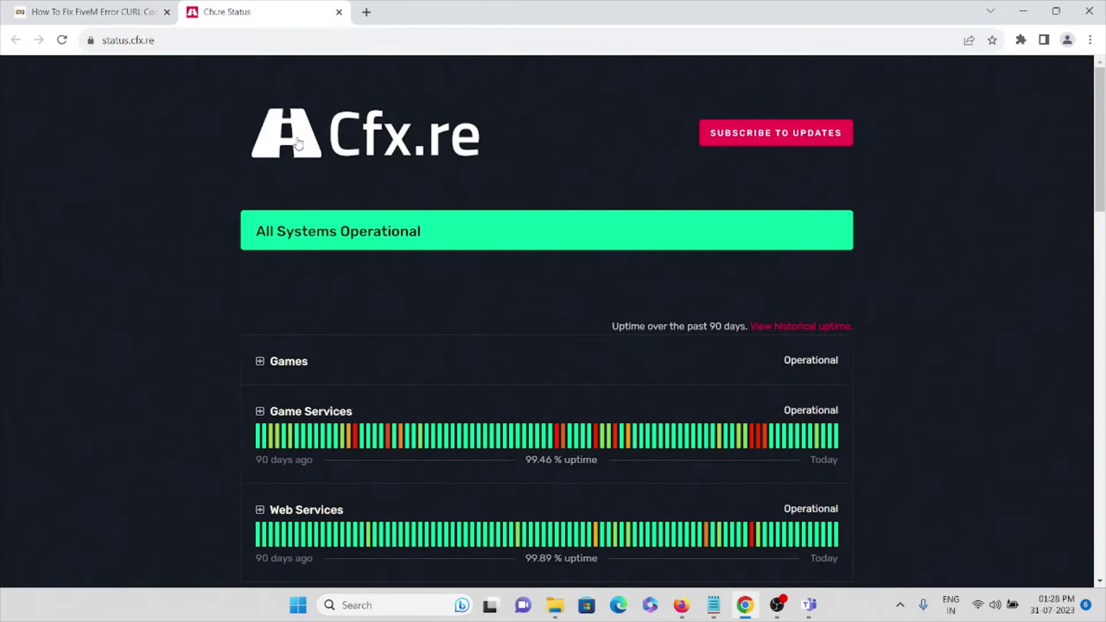
pyautogui.scroll(-2, 329, 225)
pyautogui.scroll(-2, 329, 224)
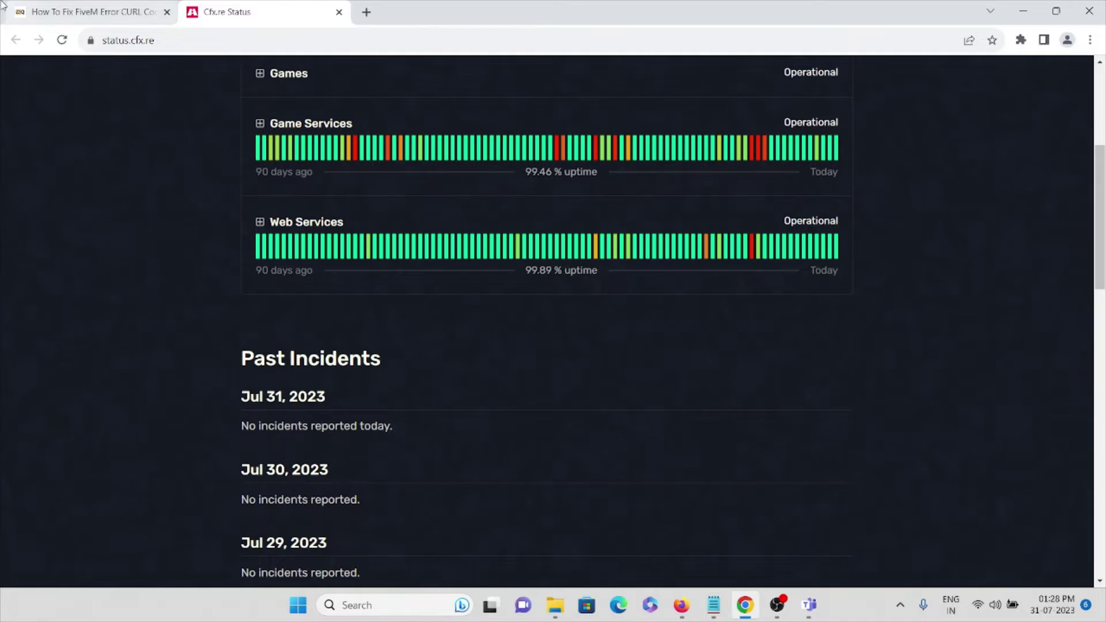
pyautogui.click(91, 12)
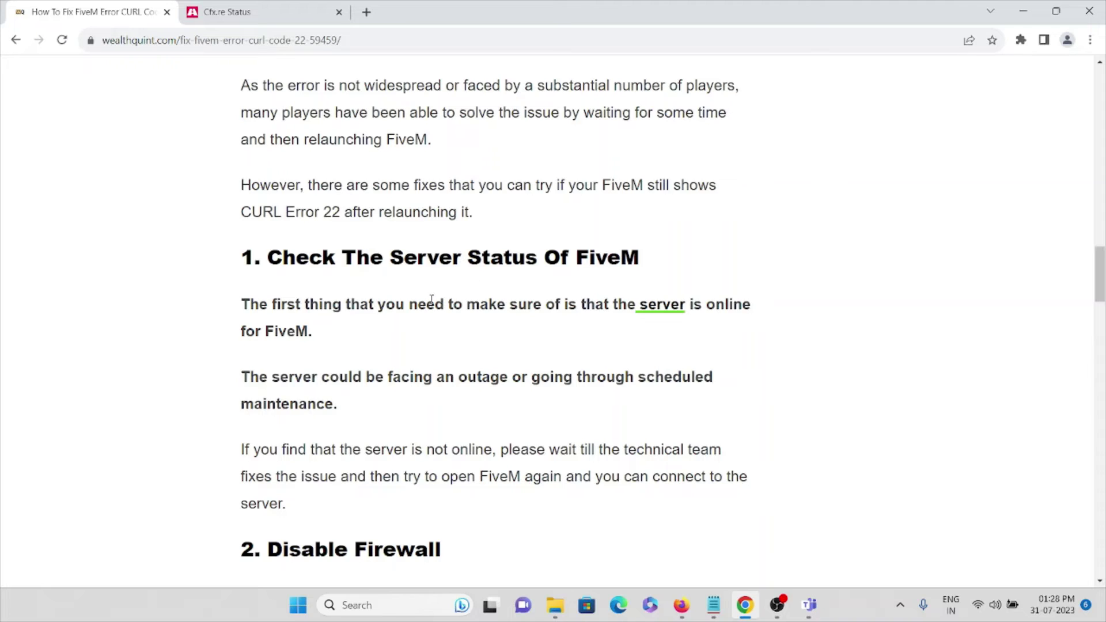
pyautogui.scroll(-2, 462, 276)
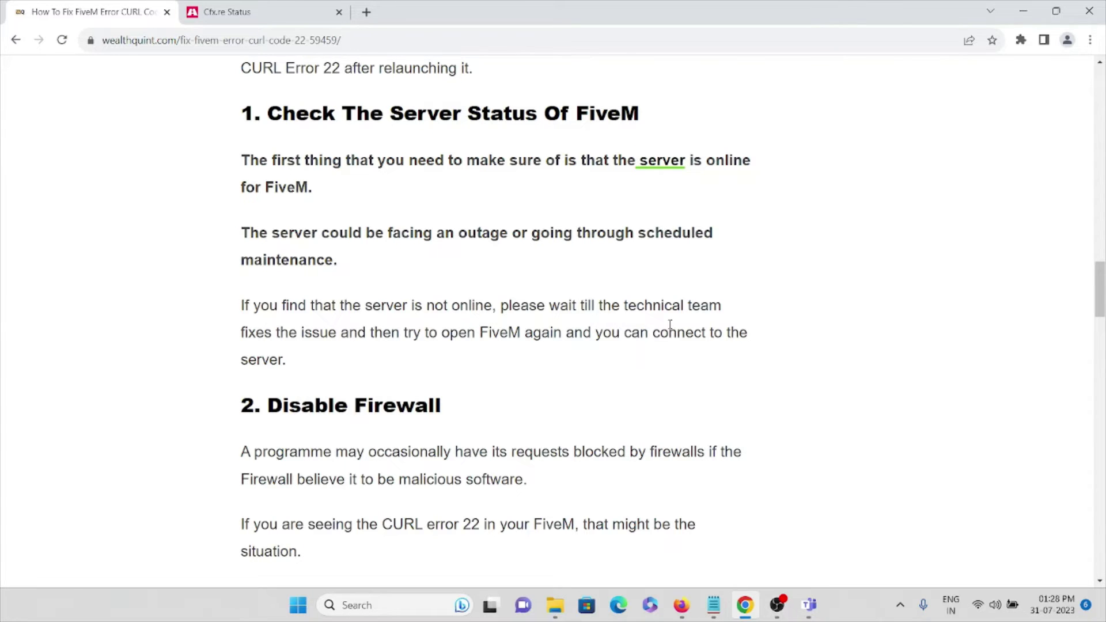
pyautogui.scroll(-2, 669, 327)
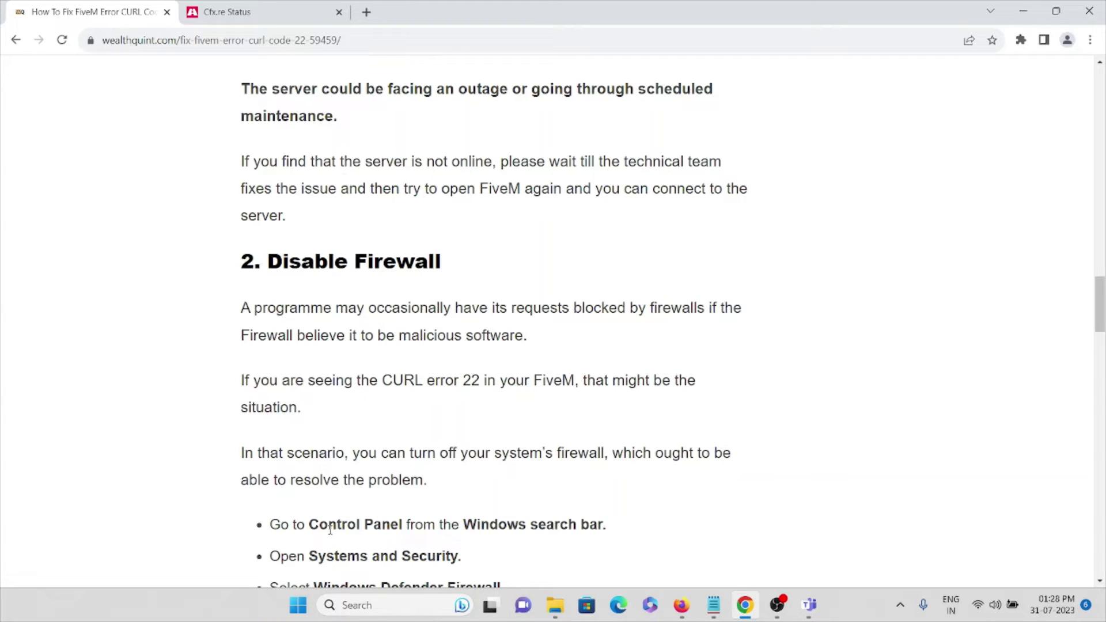
# Search Windows for 'control' and bring the opened Control Panel window forward.
pyautogui.click(418, 604)
pyautogui.write('contr')
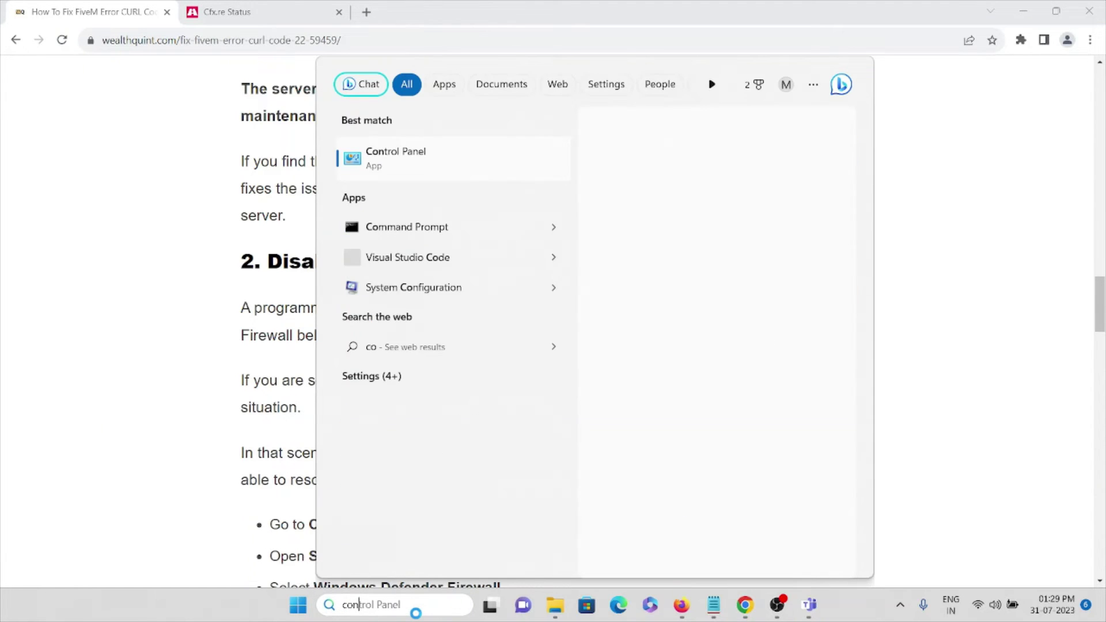
pyautogui.write('ol')
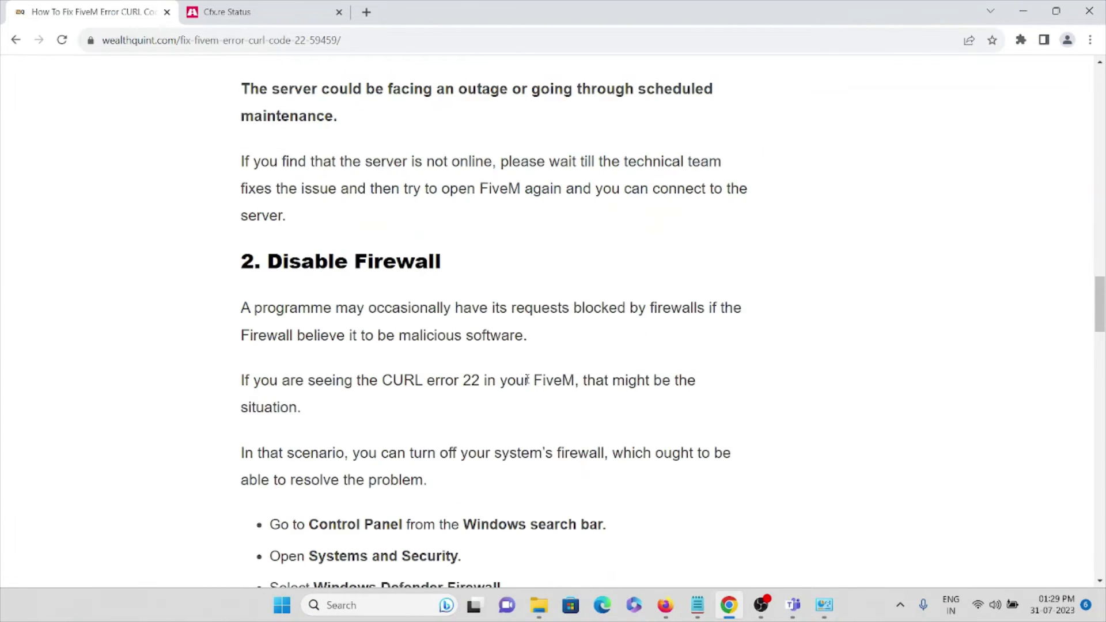
pyautogui.scroll(-1, 526, 387)
pyautogui.scroll(-1, 546, 387)
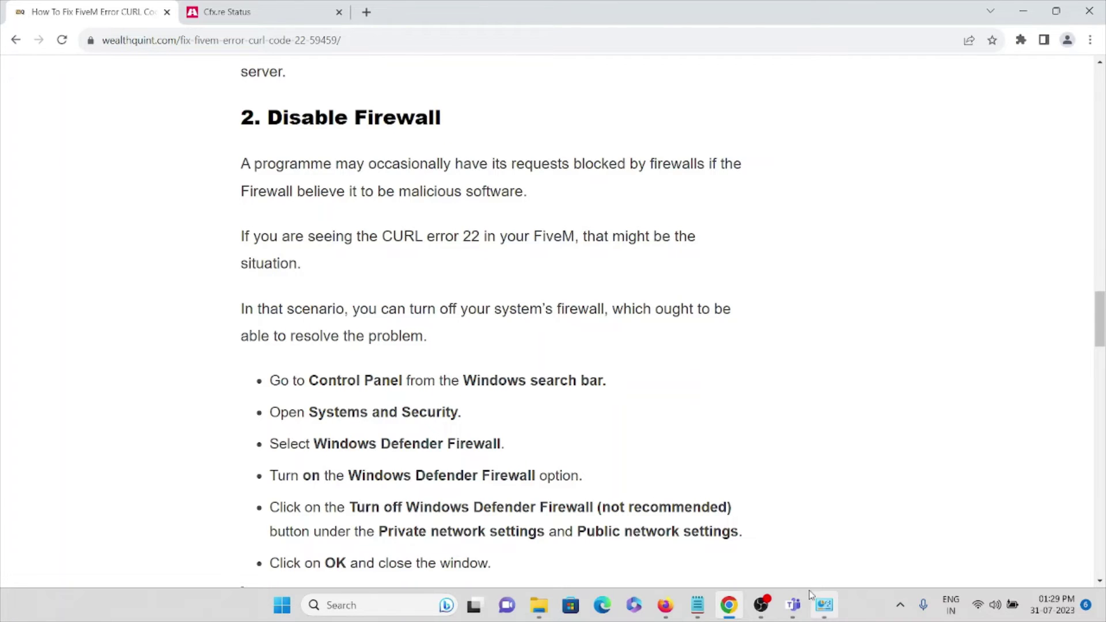
pyautogui.click(822, 604)
# Reach Control Panel's System and Security page, then minimize it to show the Disable Firewall steps.
pyautogui.click(427, 127)
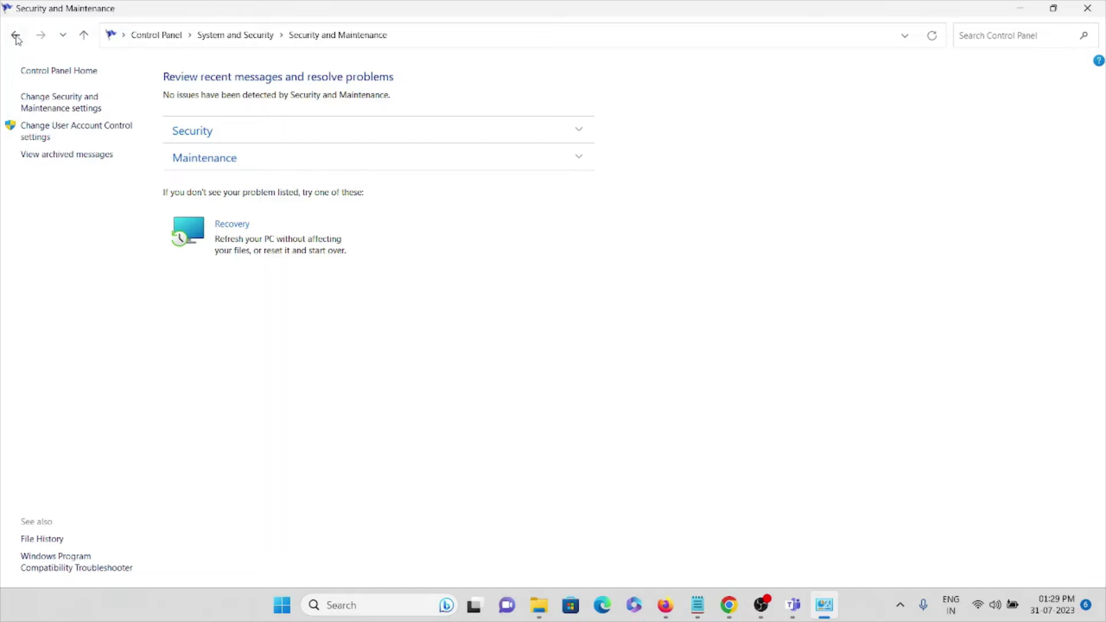
pyautogui.click(15, 35)
pyautogui.click(380, 114)
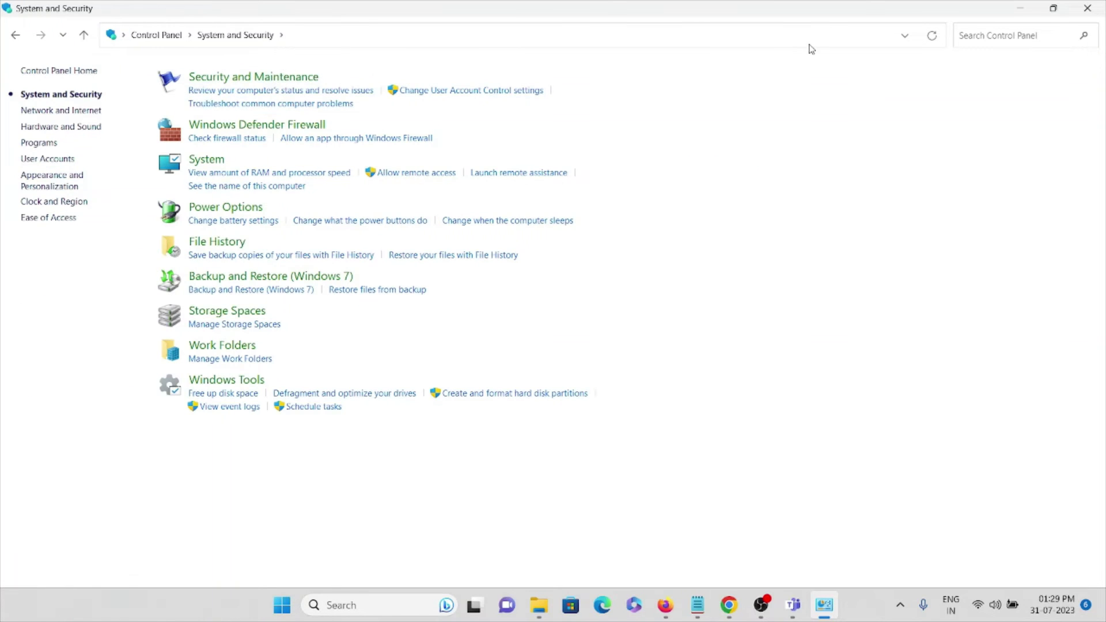
pyautogui.click(1017, 6)
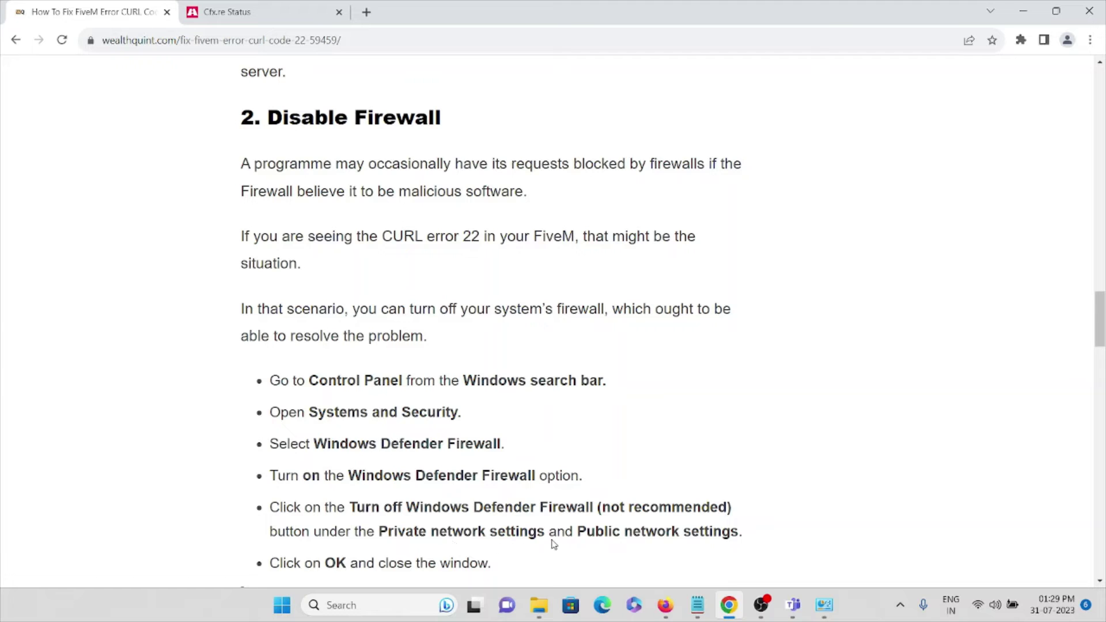
pyautogui.scroll(-2, 674, 558)
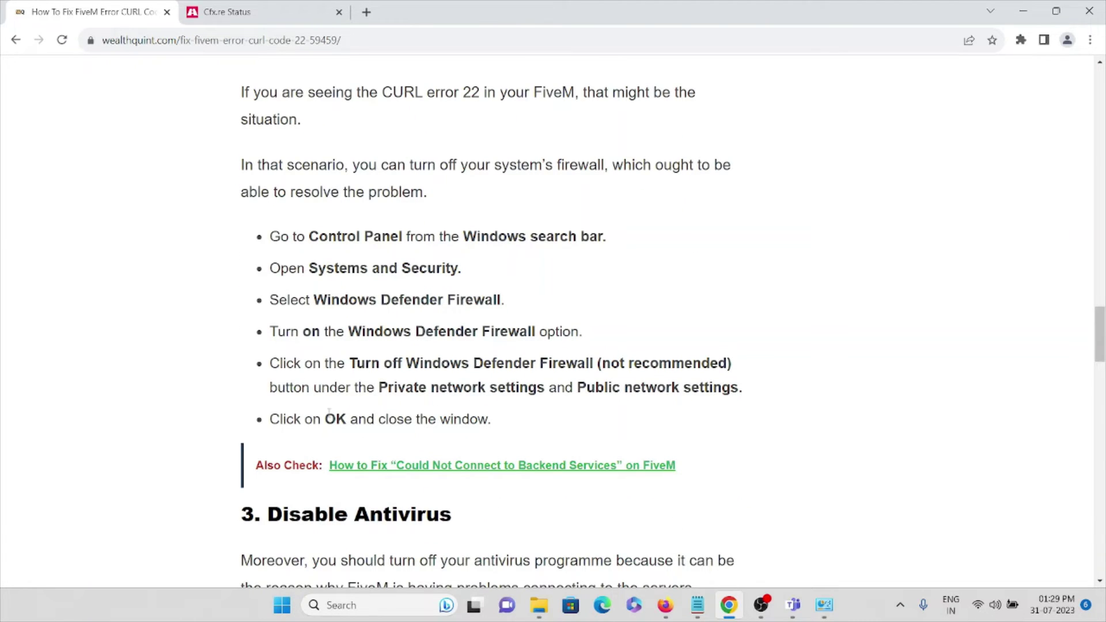
pyautogui.scroll(2, 326, 360)
pyautogui.scroll(2, 327, 361)
pyautogui.scroll(-1, 327, 361)
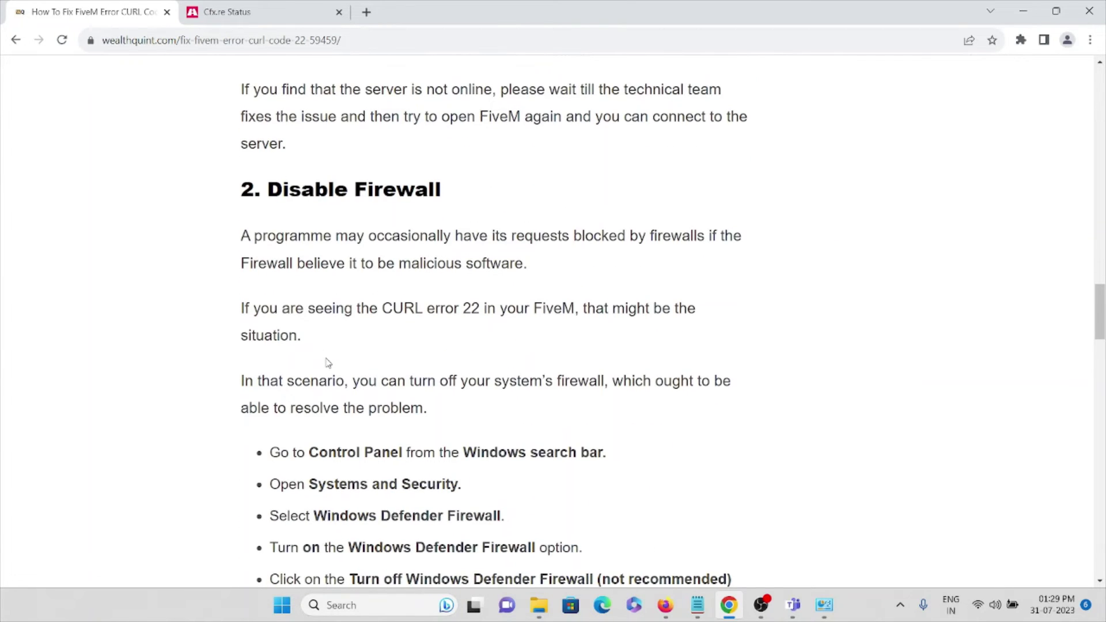
pyautogui.scroll(-1, 327, 359)
pyautogui.scroll(-4, 326, 360)
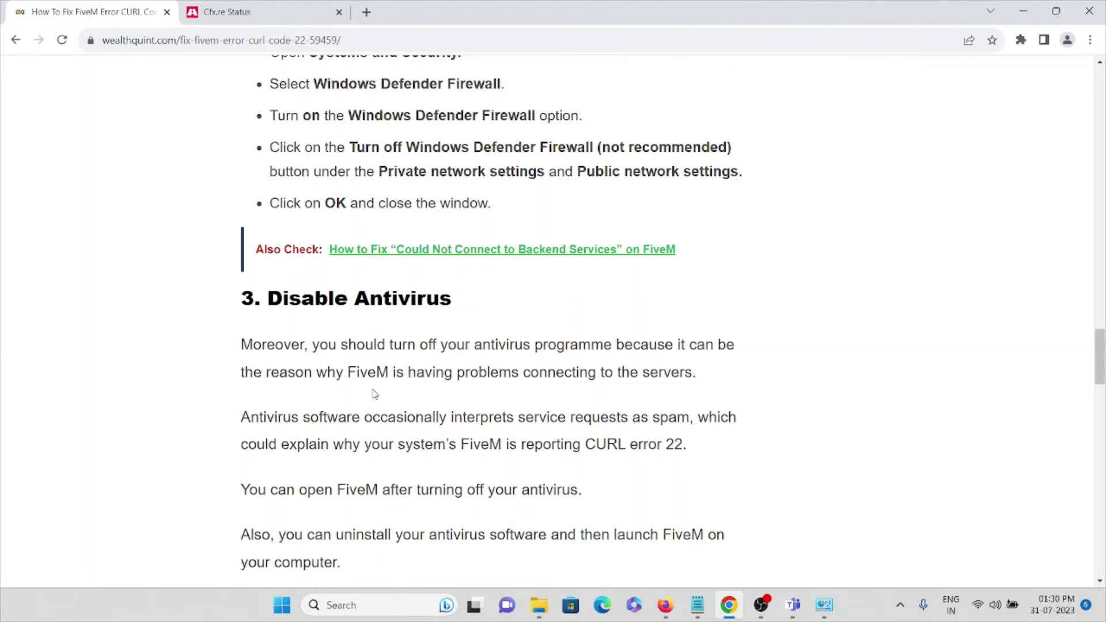
pyautogui.scroll(-1, 374, 395)
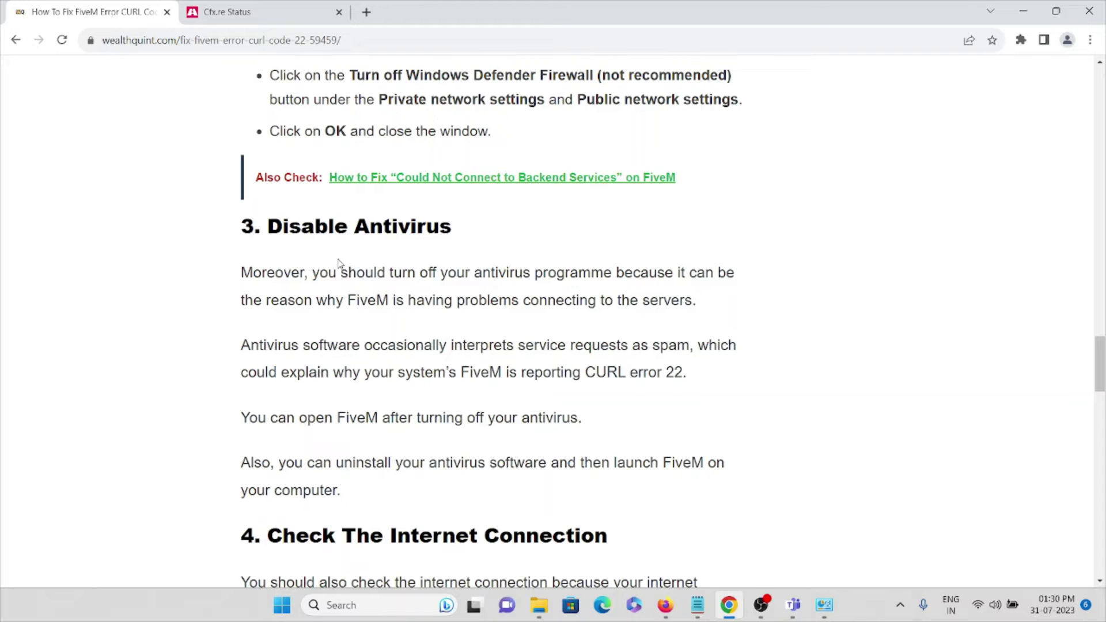
pyautogui.scroll(-2, 340, 262)
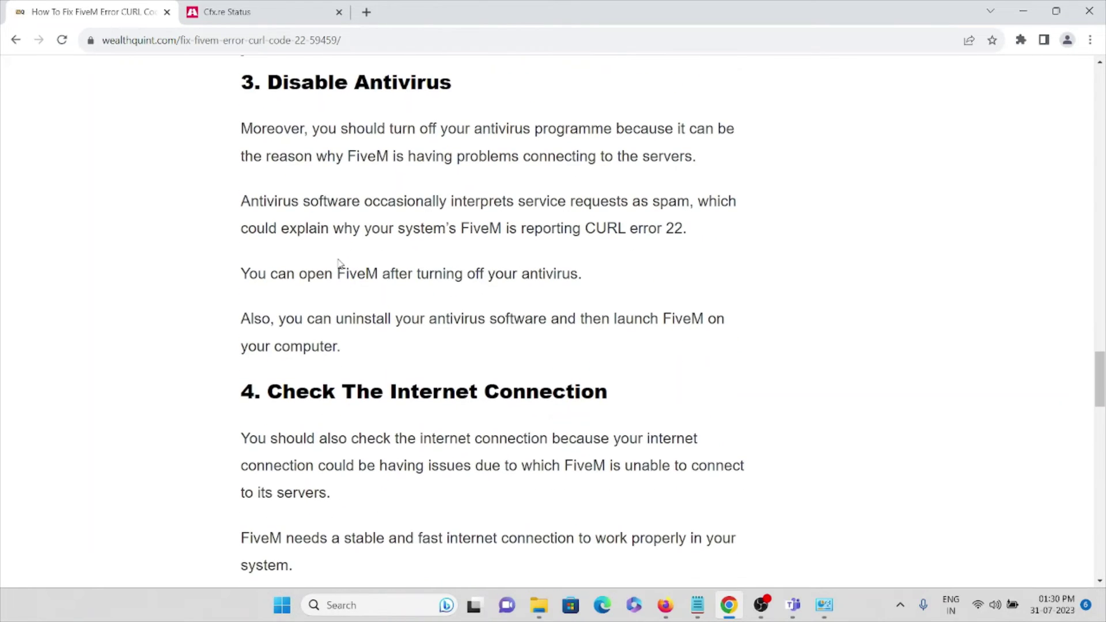
pyautogui.scroll(-1, 340, 262)
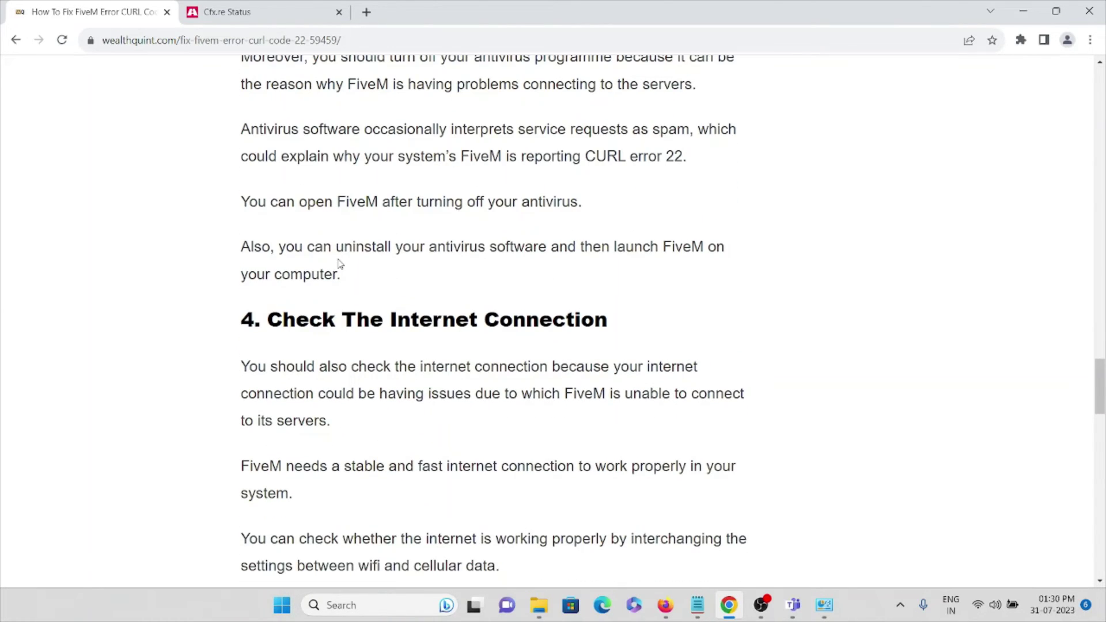
pyautogui.scroll(-2, 340, 262)
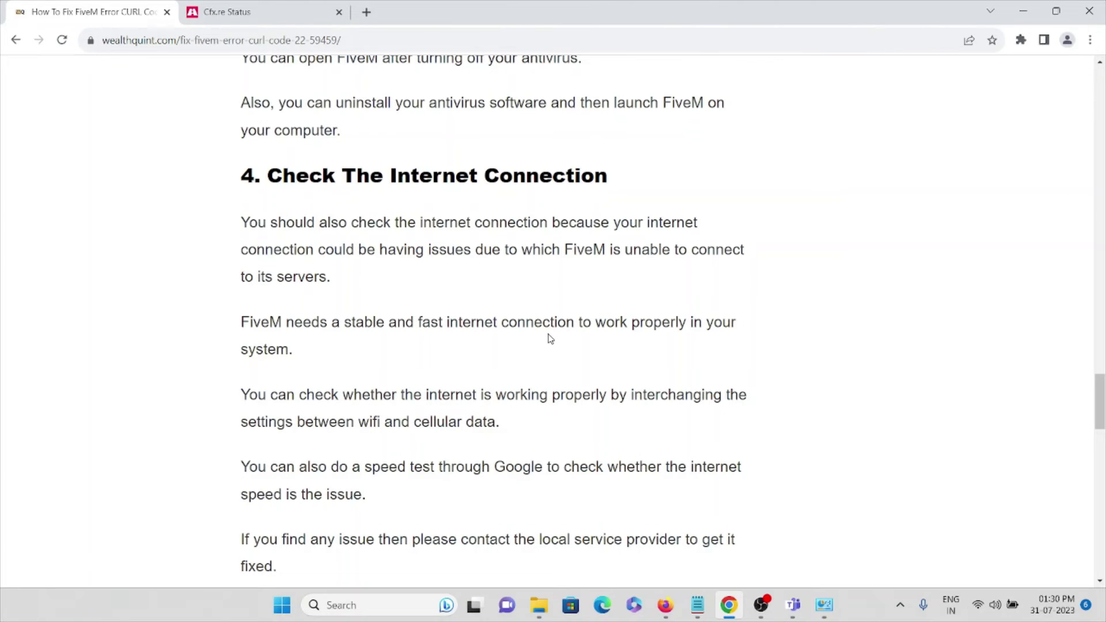
pyautogui.scroll(-2, 548, 339)
pyautogui.scroll(-1, 548, 339)
pyautogui.scroll(-1, 546, 343)
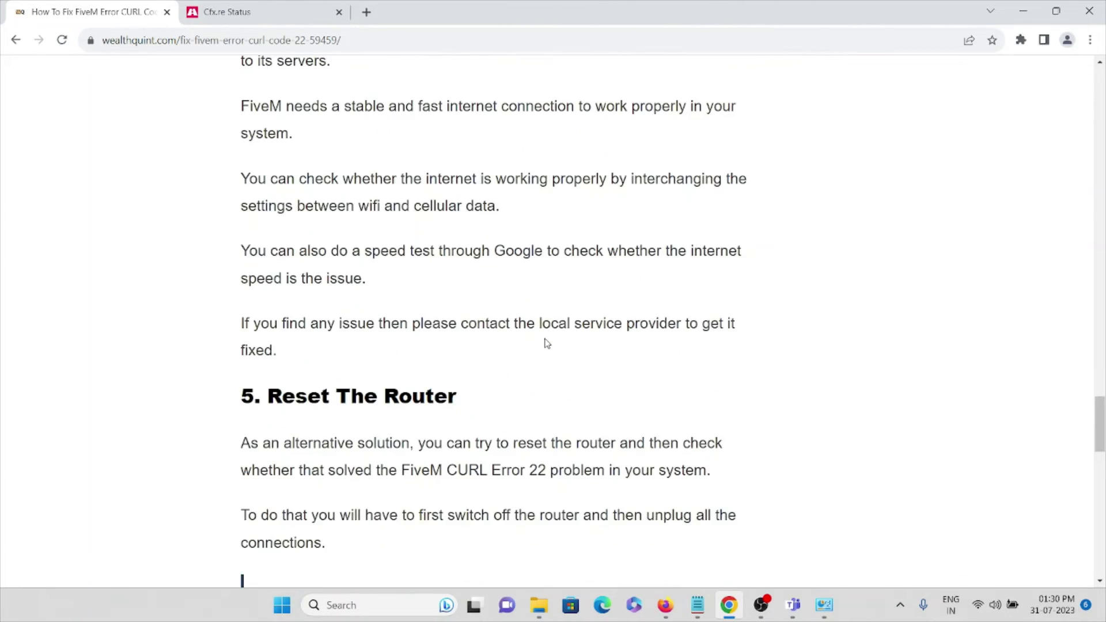
# Close the Cfx.re Status tab and start Google's speed test from a 'check internet speed' search.
pyautogui.click(339, 11)
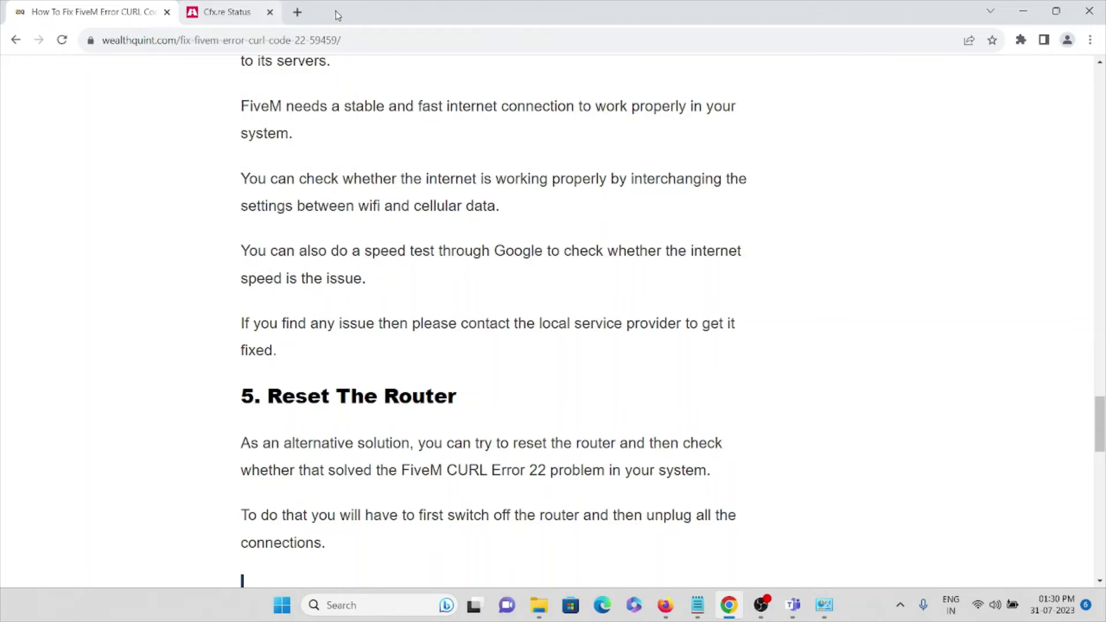
pyautogui.click(204, 11)
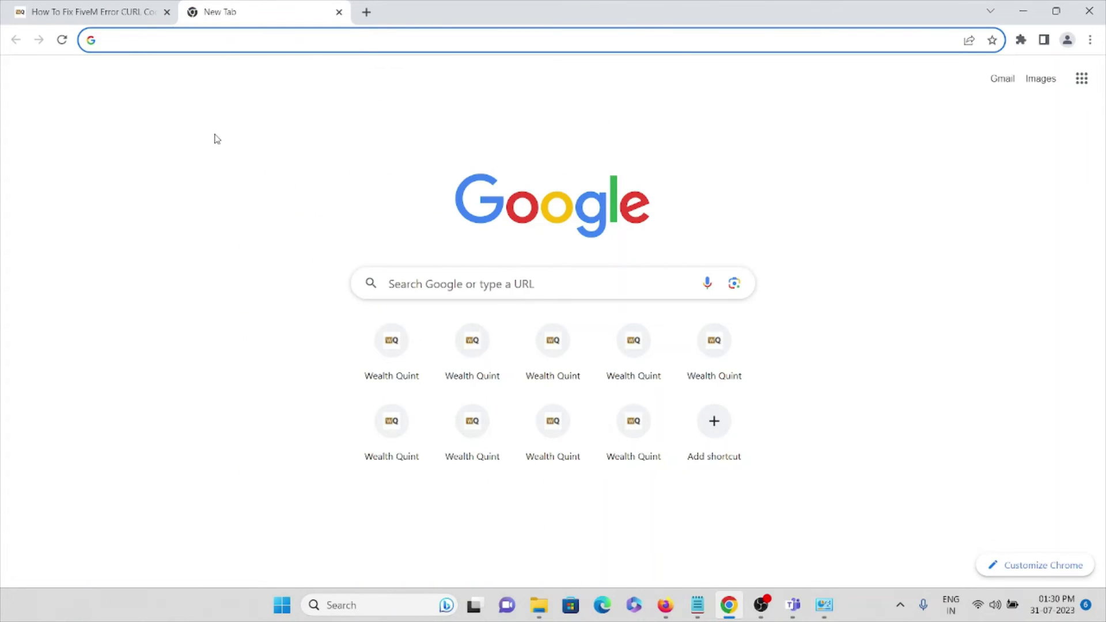
pyautogui.write('check')
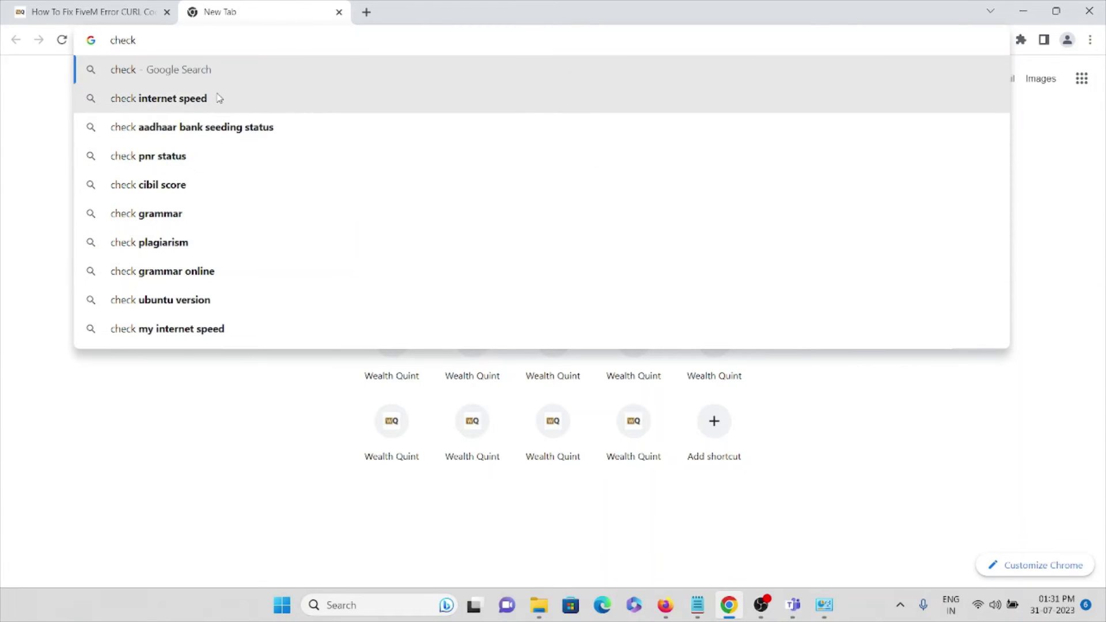
pyautogui.click(172, 98)
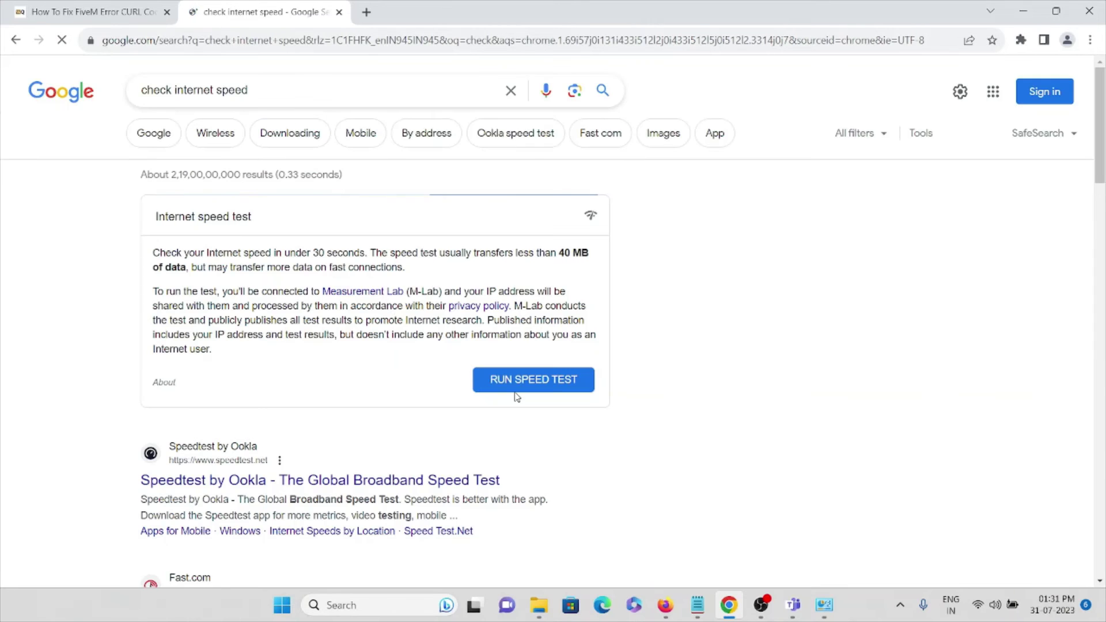
pyautogui.click(533, 380)
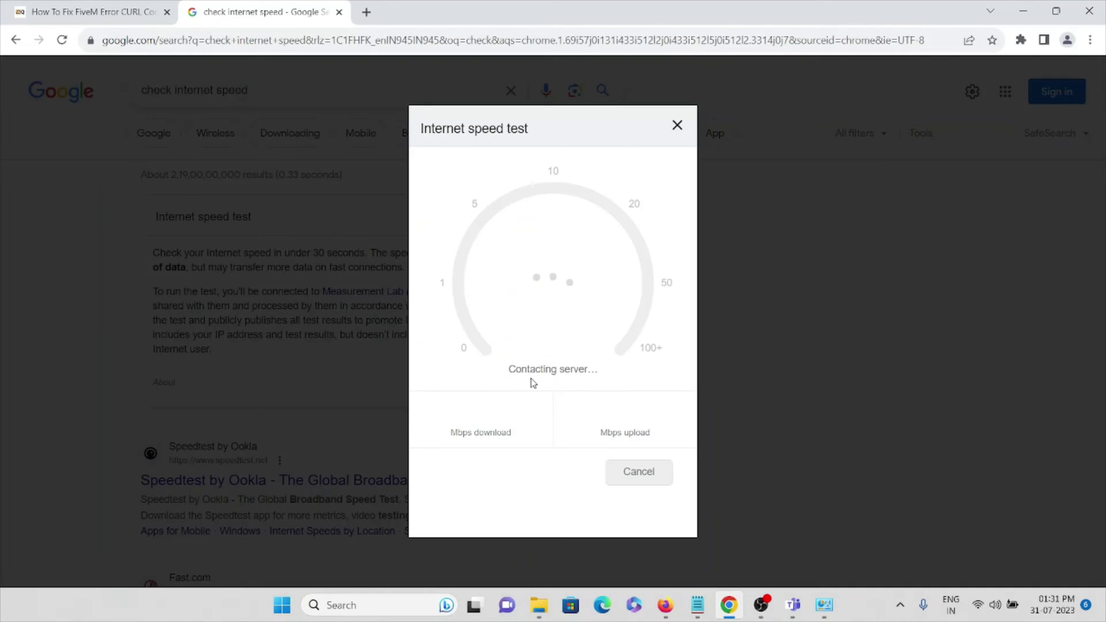
# Check on the running speed test and return to the FiveM article's router section.
pyautogui.click(87, 11)
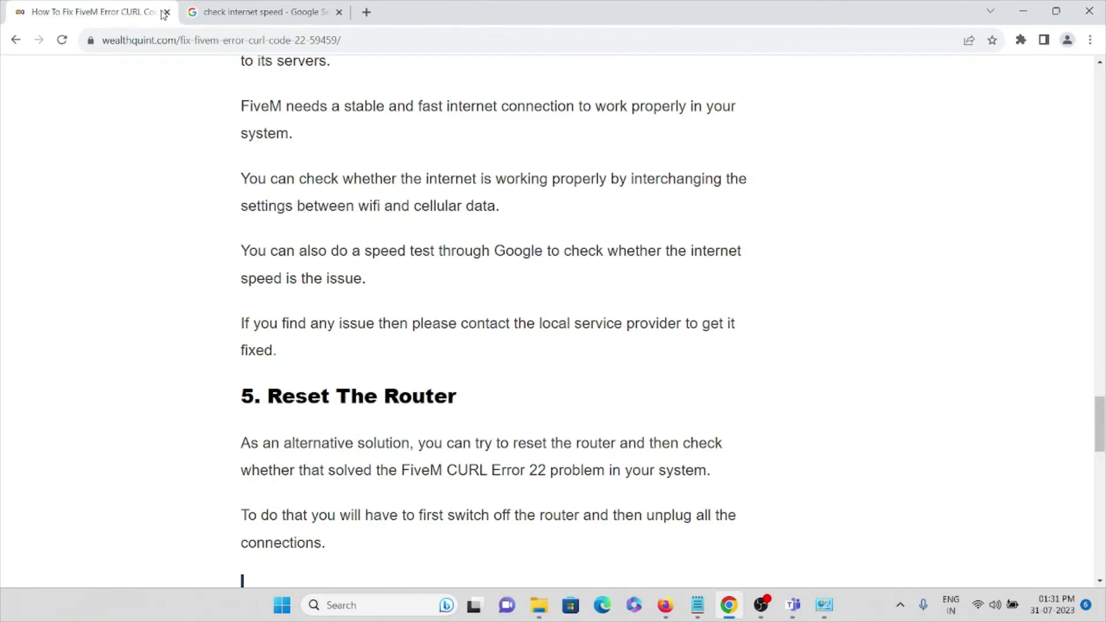
pyautogui.click(259, 11)
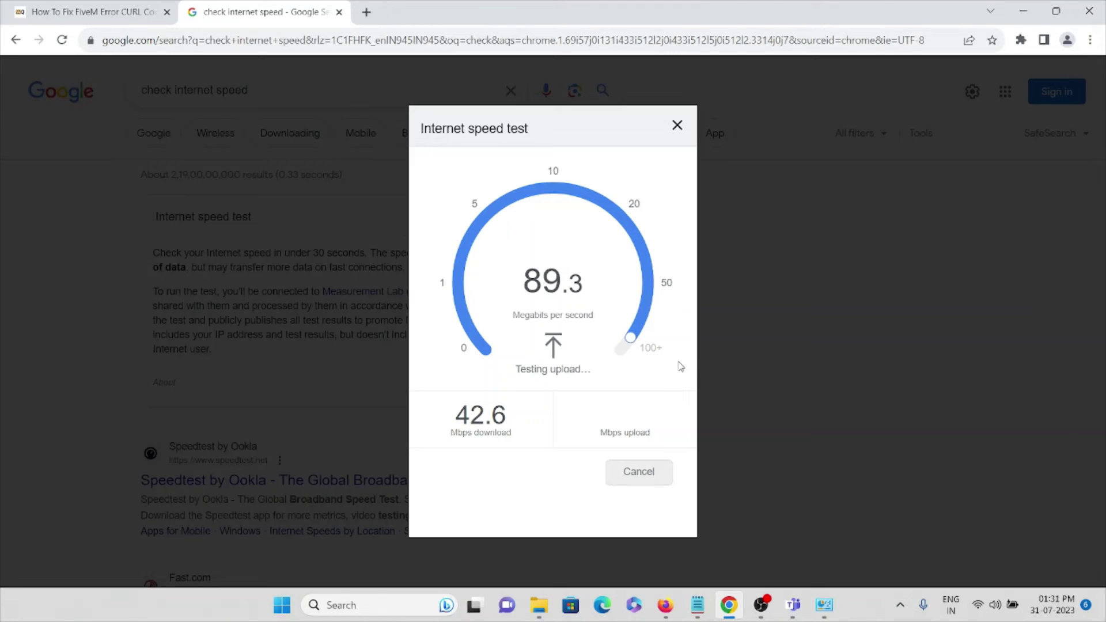
pyautogui.click(78, 11)
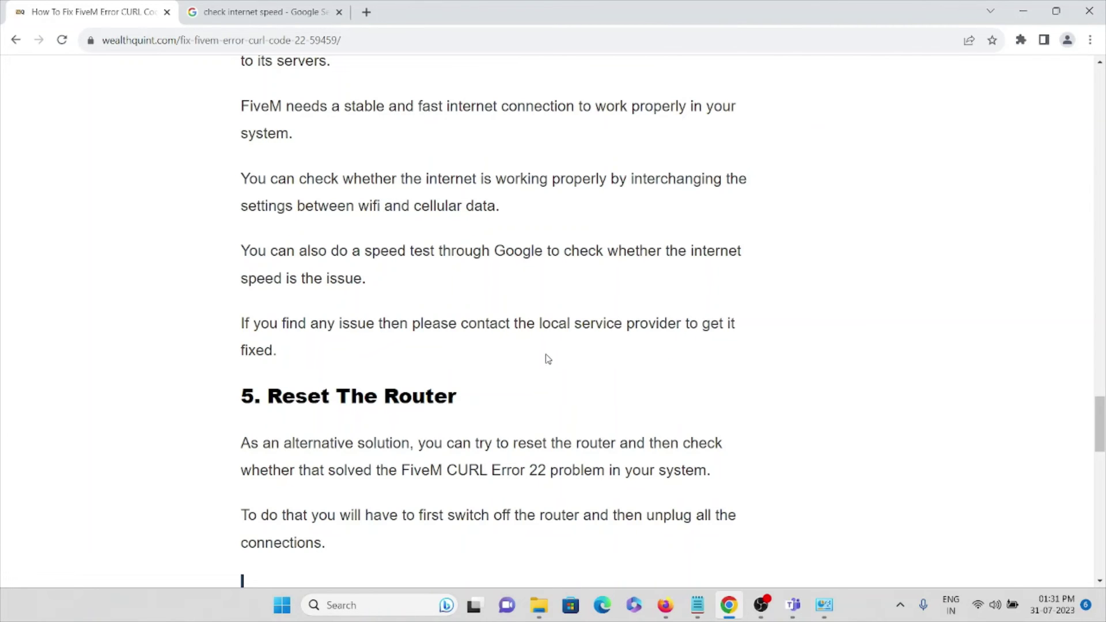
pyautogui.scroll(-2, 537, 375)
pyautogui.scroll(-2, 537, 375)
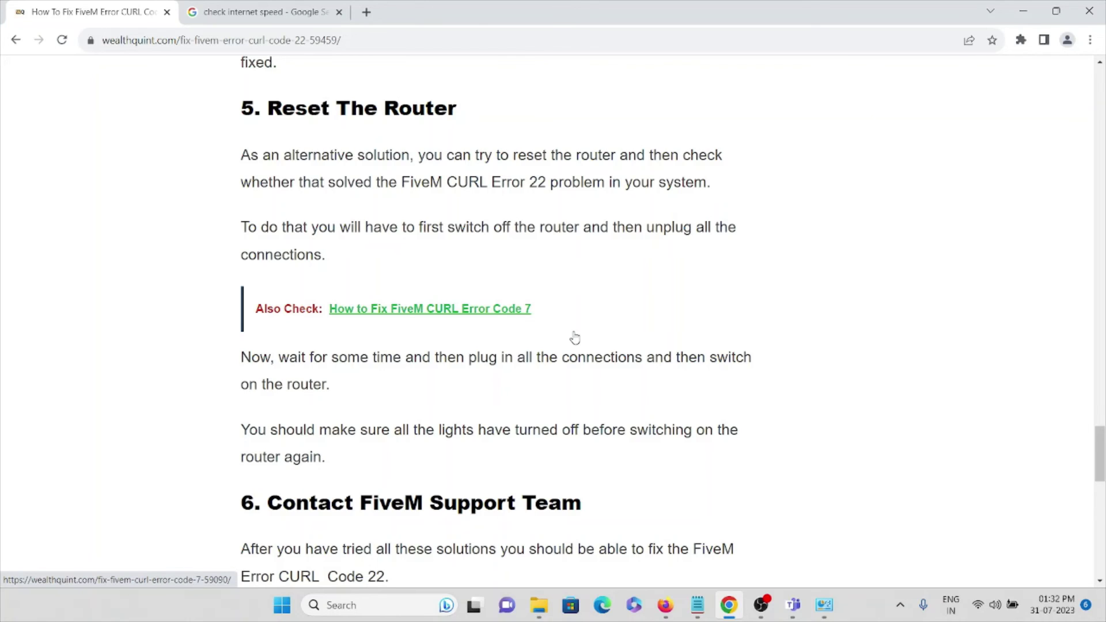
pyautogui.scroll(-3, 575, 337)
pyautogui.scroll(-2, 575, 336)
pyautogui.scroll(-1, 574, 337)
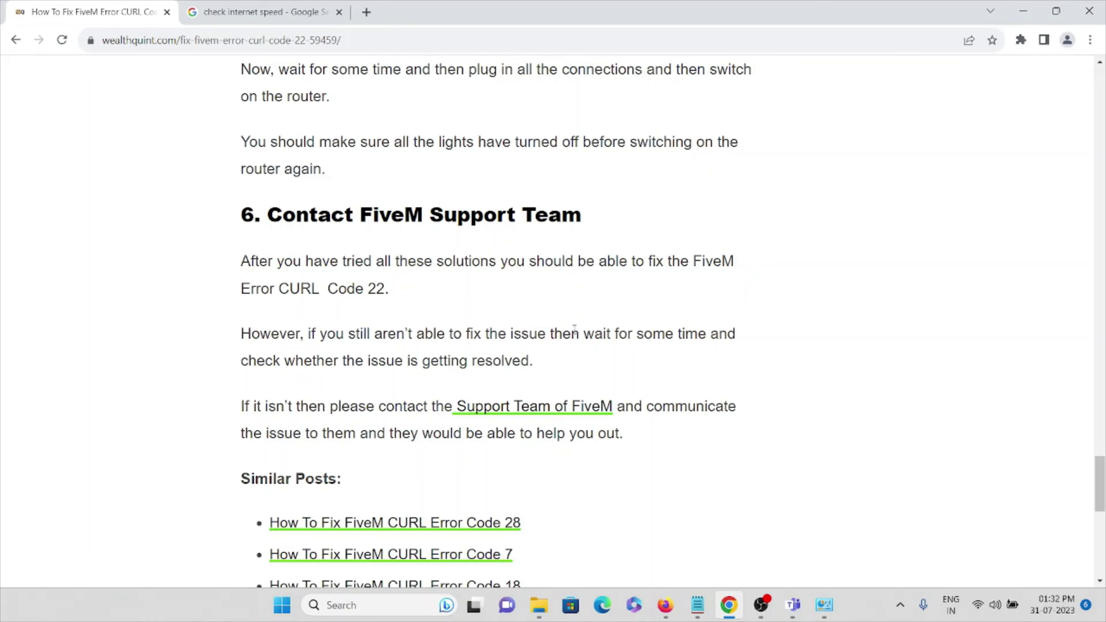
# Open the 'Support Team of FiveM' link in a new tab and start a Cfx.re support request.
pyautogui.rightClick(552, 406)
pyautogui.click(608, 423)
pyautogui.click(260, 11)
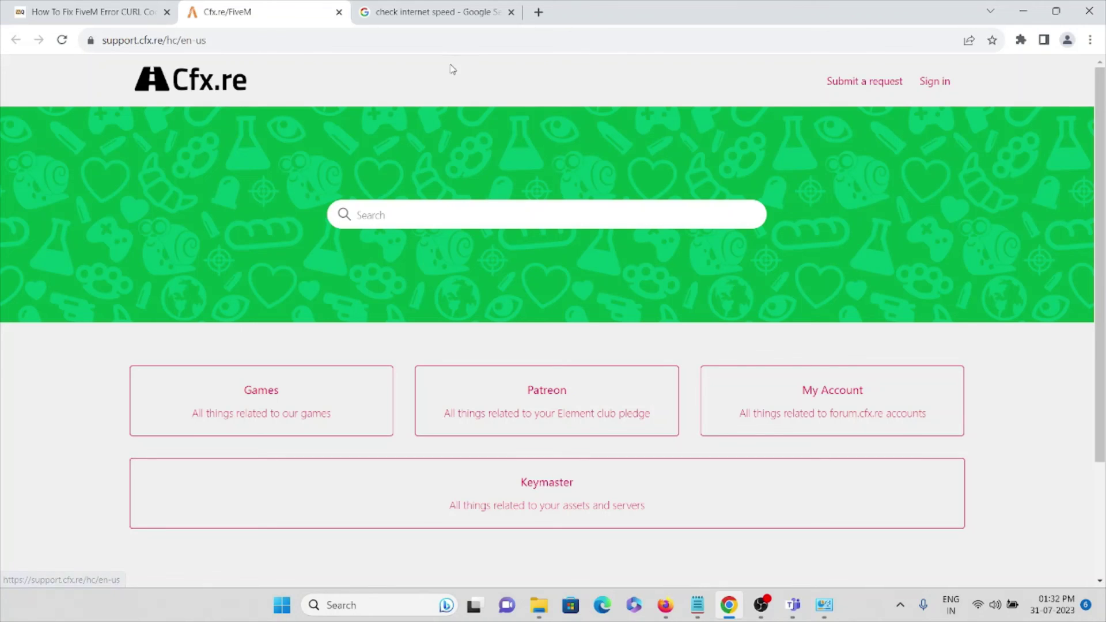
pyautogui.click(862, 86)
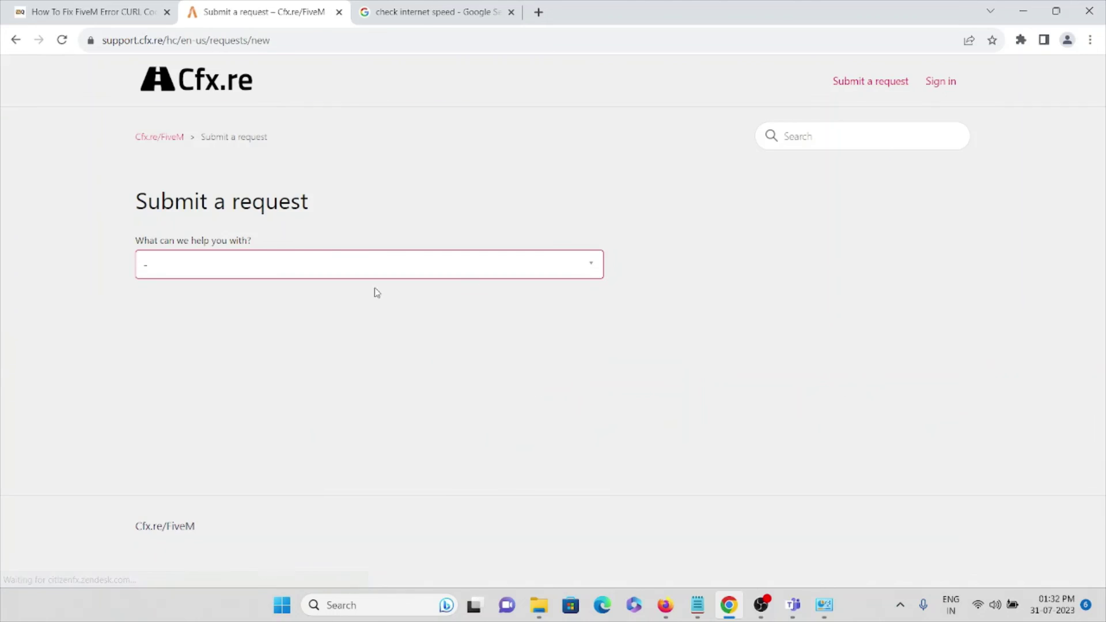
# Choose Help & Support as the request type and reach its Subject and Description fields.
pyautogui.click(250, 264)
pyautogui.click(232, 281)
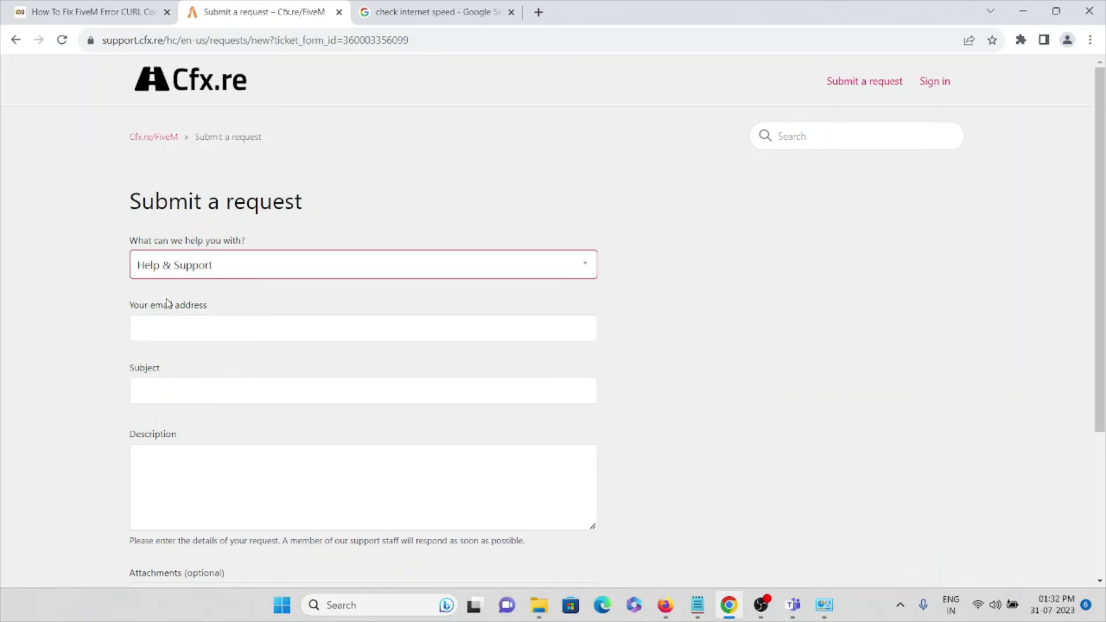
pyautogui.click(165, 390)
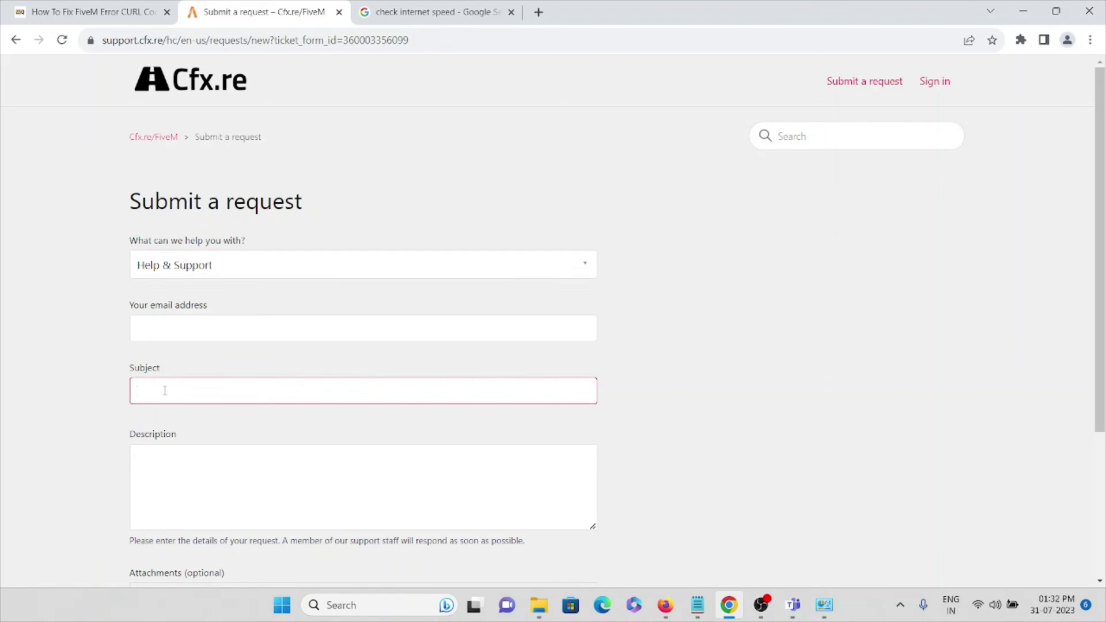
pyautogui.click(175, 461)
pyautogui.scroll(-2, 174, 460)
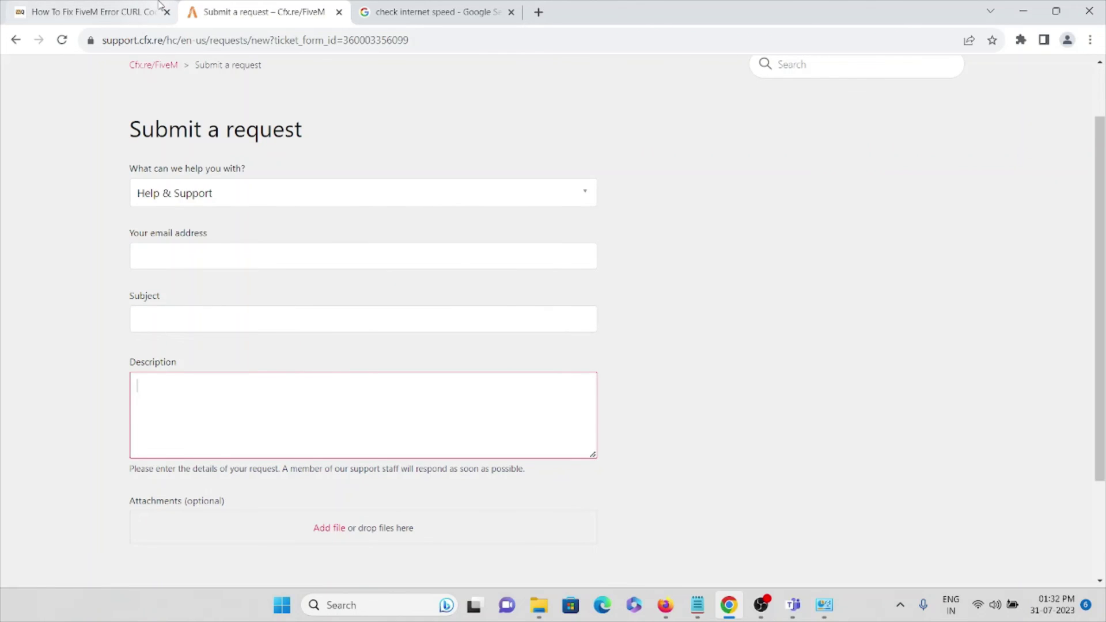
# Compare the request form with the article, then return to the FiveM article.
pyautogui.click(87, 11)
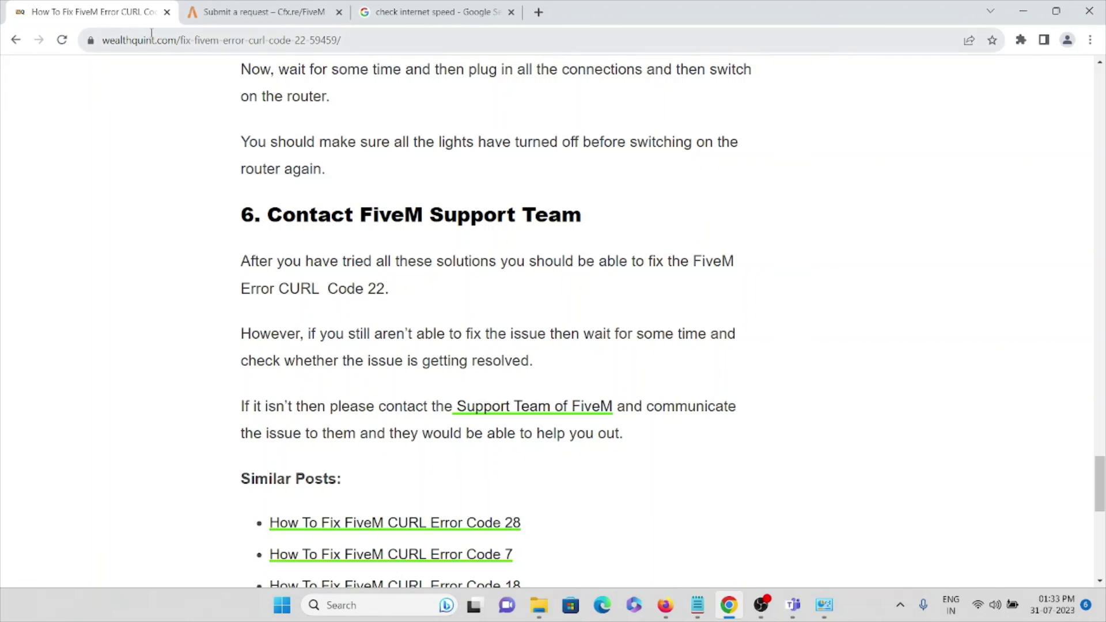
pyautogui.click(259, 11)
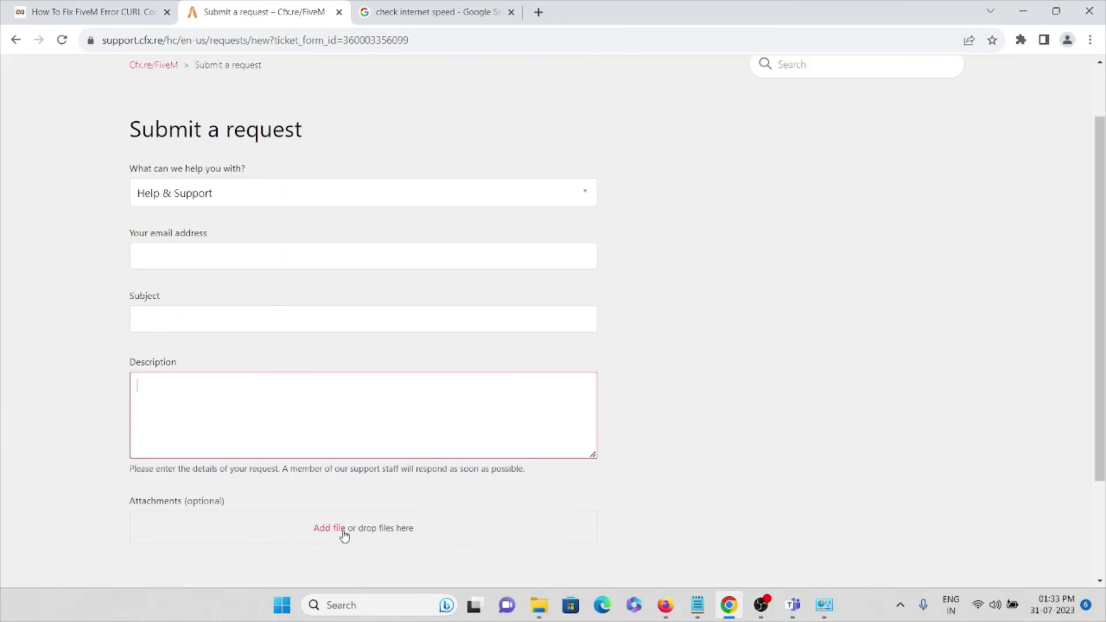
pyautogui.scroll(-2, 344, 535)
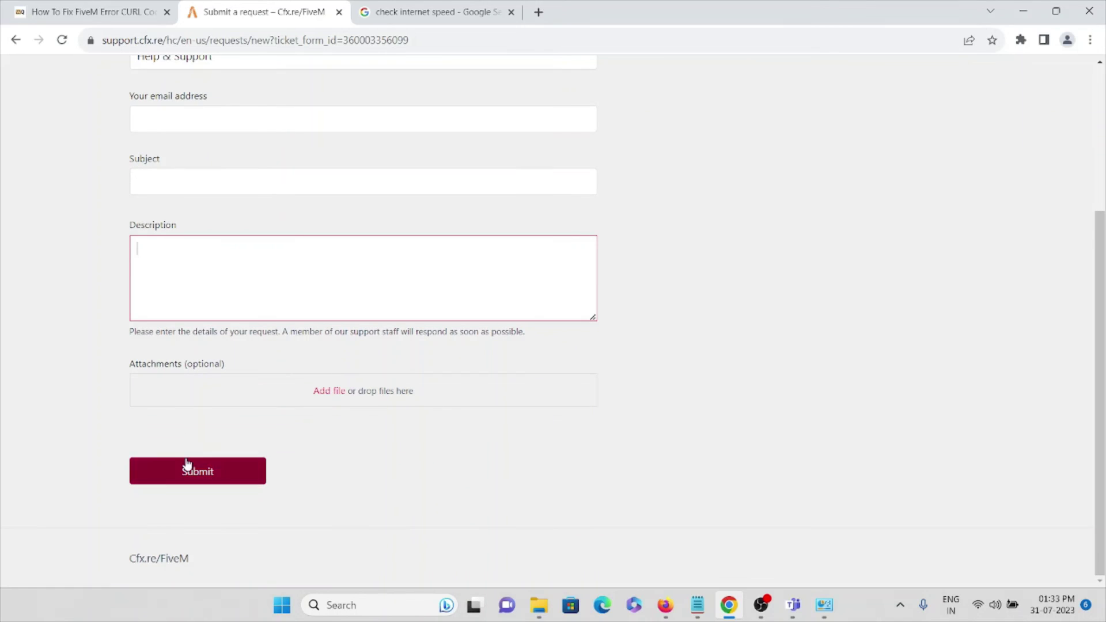
pyautogui.click(124, 4)
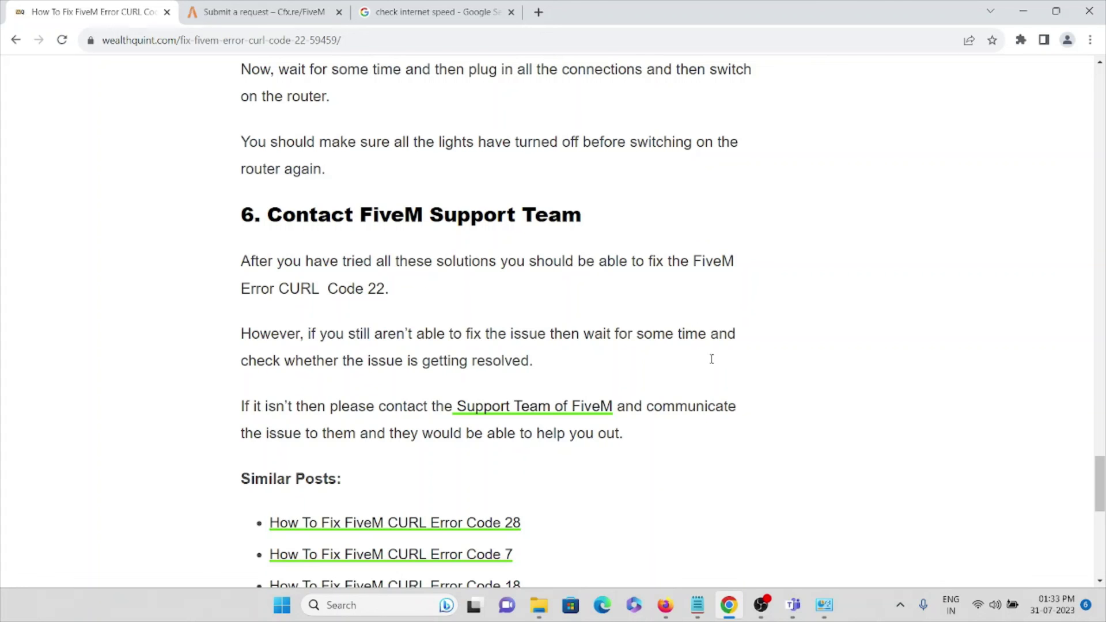
# Bring the leftover Control Panel window forward and switch away from it back to Chrome.
pyautogui.click(824, 605)
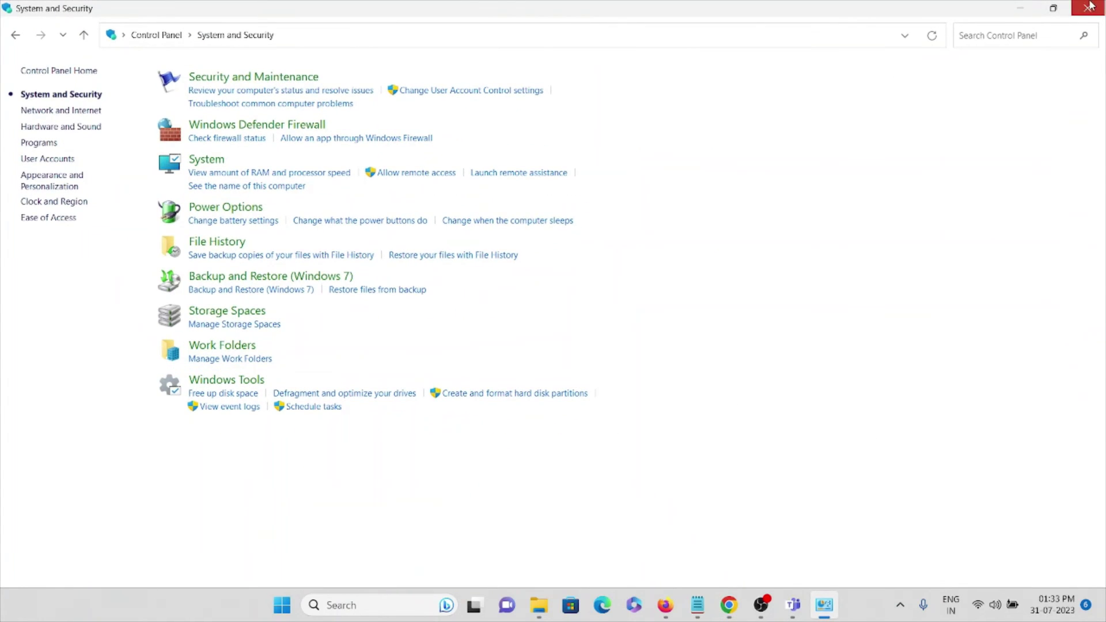
pyautogui.hotkey('alt', 'Tab')
pyautogui.scroll(5, 510, 434)
pyautogui.scroll(5, 510, 433)
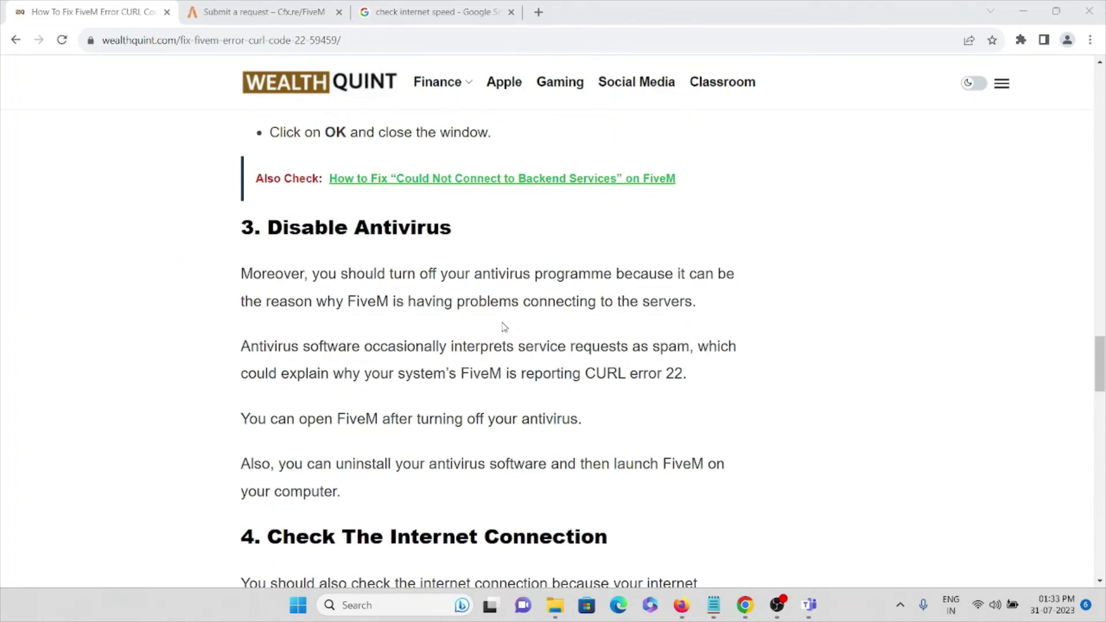
pyautogui.scroll(5, 510, 388)
pyautogui.scroll(5, 512, 339)
pyautogui.scroll(-3, 511, 339)
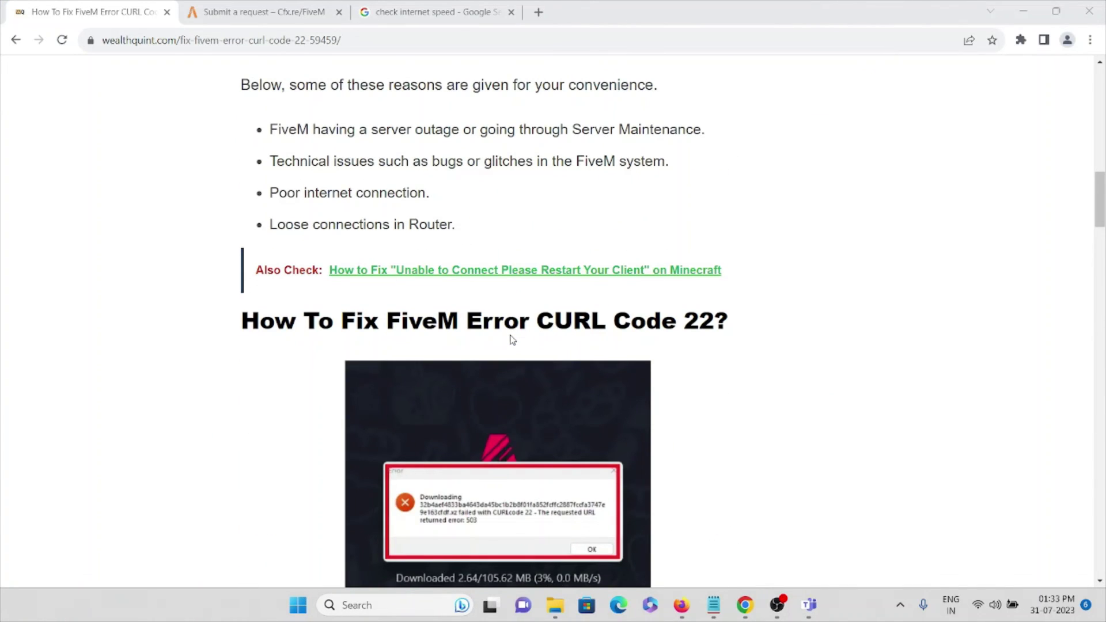
pyautogui.scroll(-4, 511, 330)
pyautogui.scroll(-4, 511, 330)
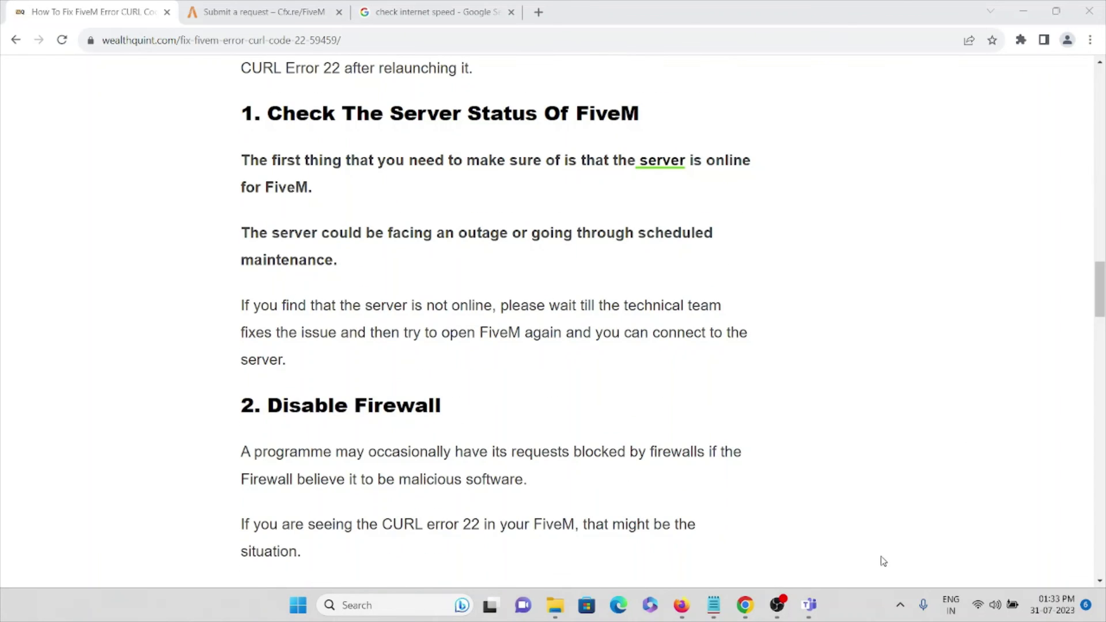